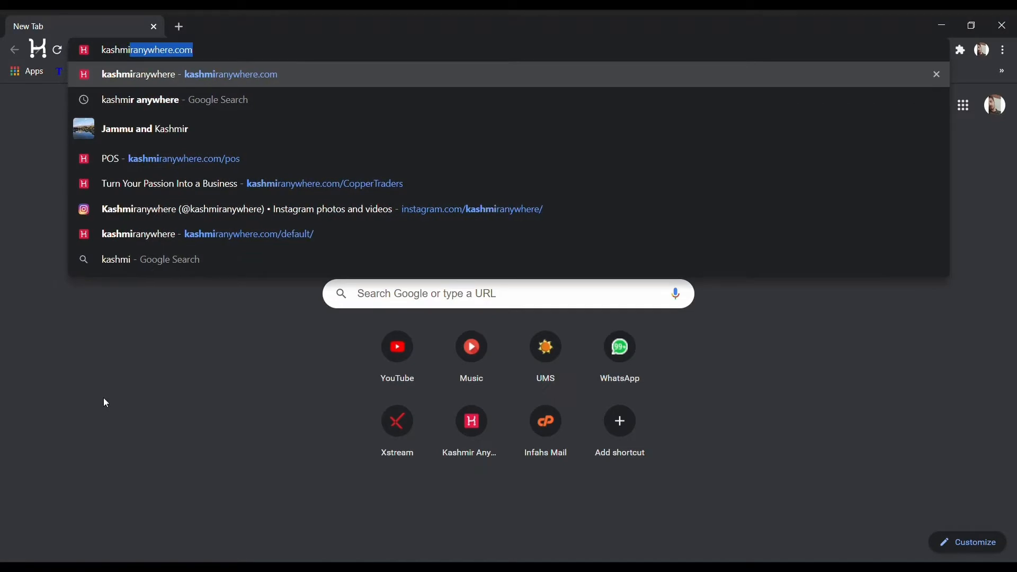
Load the kashmiranywhere.com/pos Point Of Sale sign-in page in Chrome
text(whe)
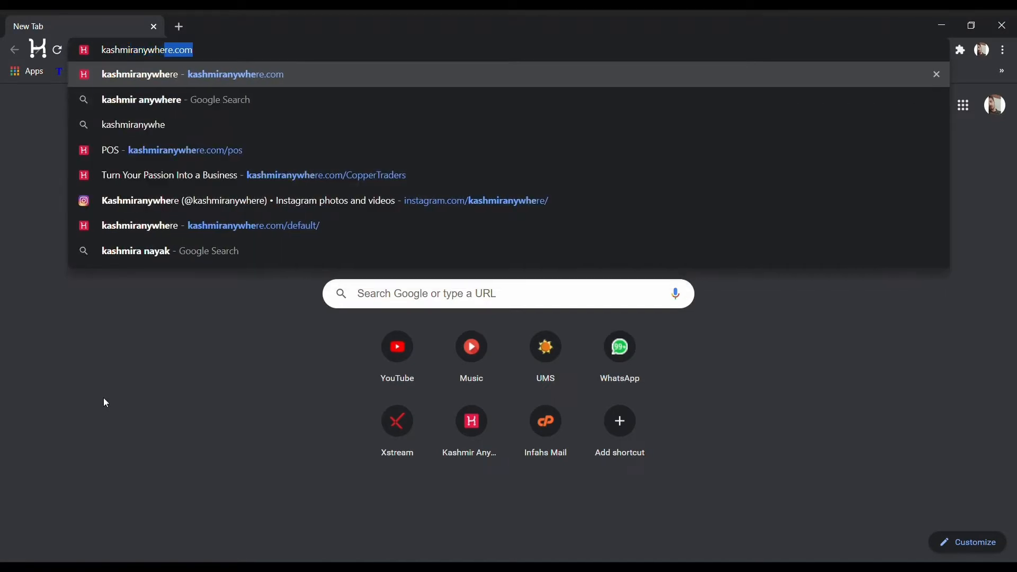
text(re.co)
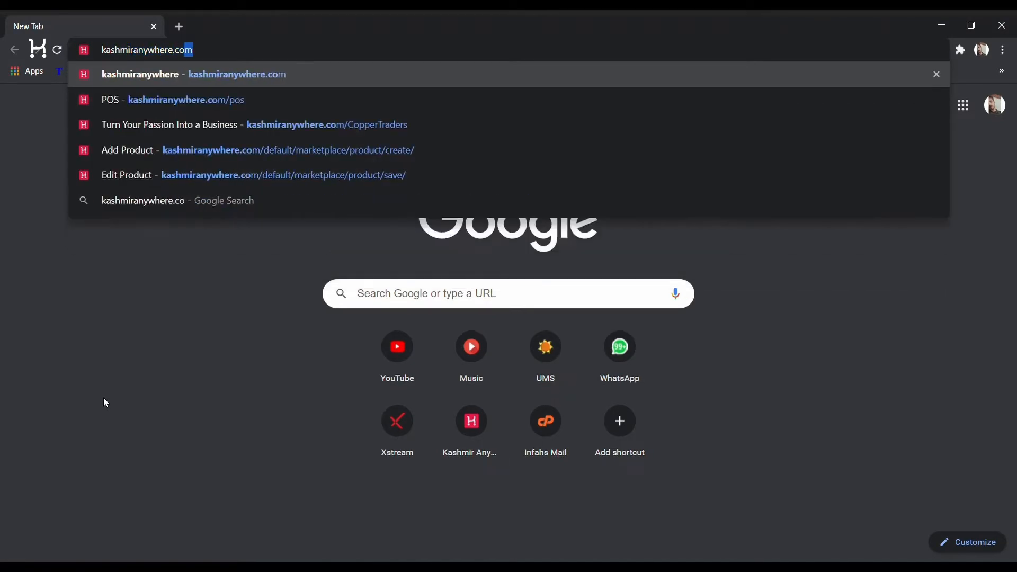
text(m/)
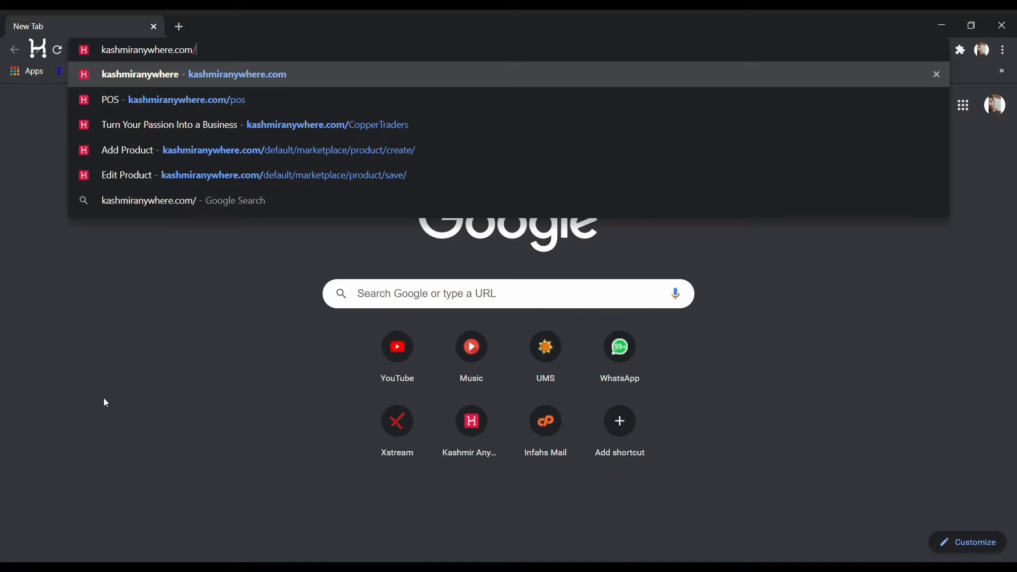
text(pos)
key(Return)
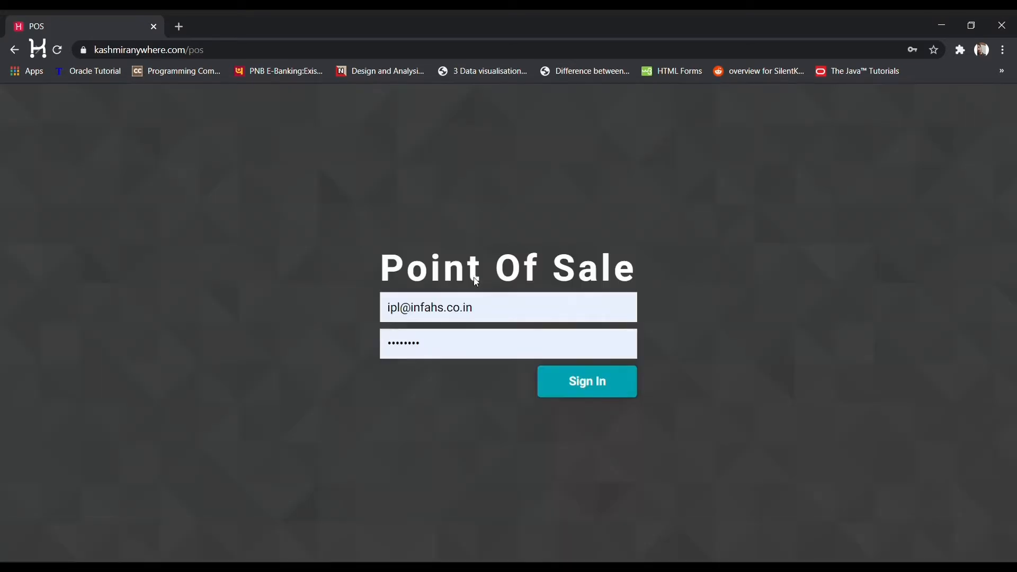
Sign in and change the opening cash drawer amount from 1000 to 0
click(572, 382)
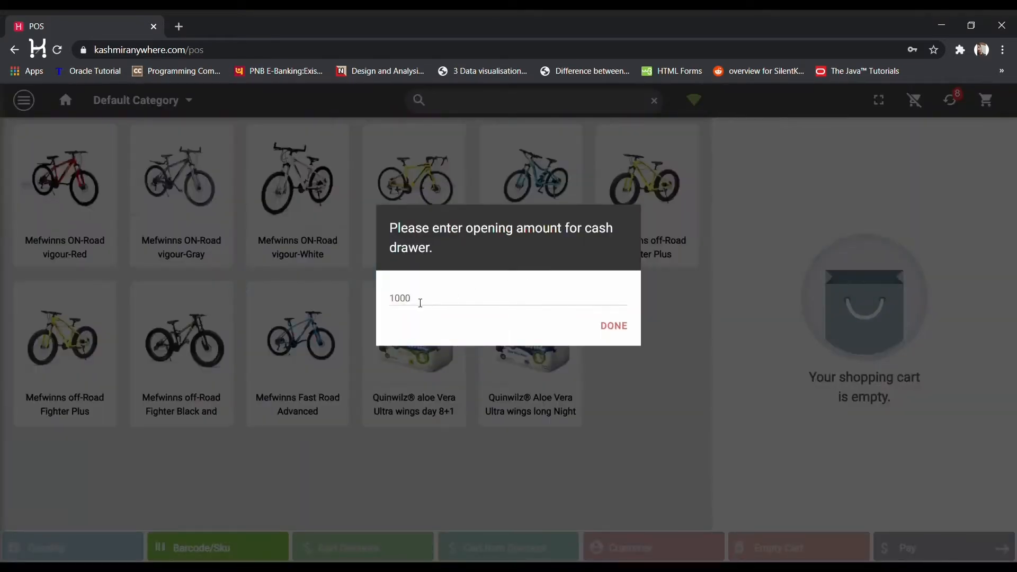
drag(440, 301, 358, 303)
text(0)
click(617, 334)
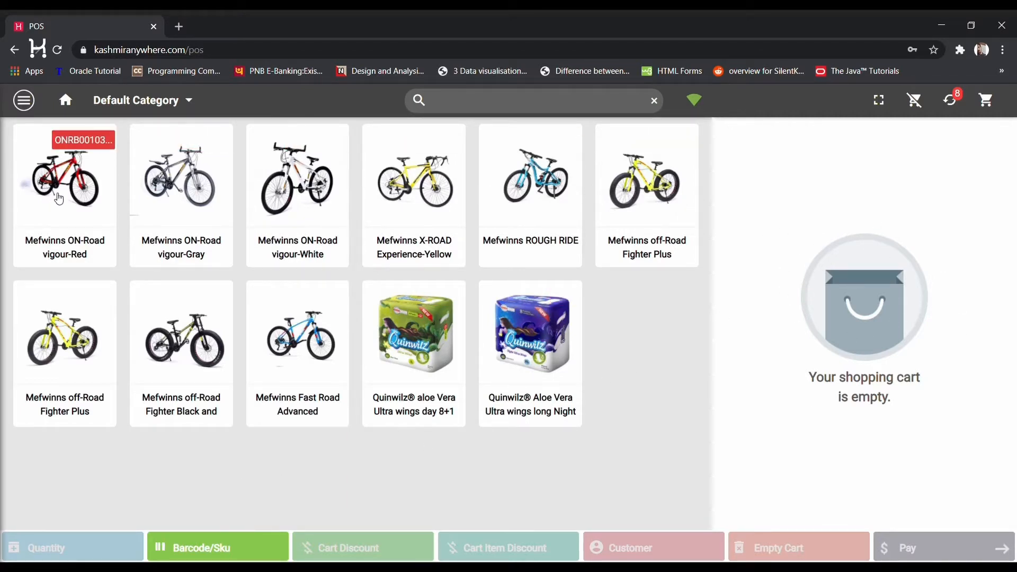
Add the Mefwinns ON-Road vigour-Red bike and Quinwilz long Night pack, leaving Barcode/Sku entry unused
click(59, 199)
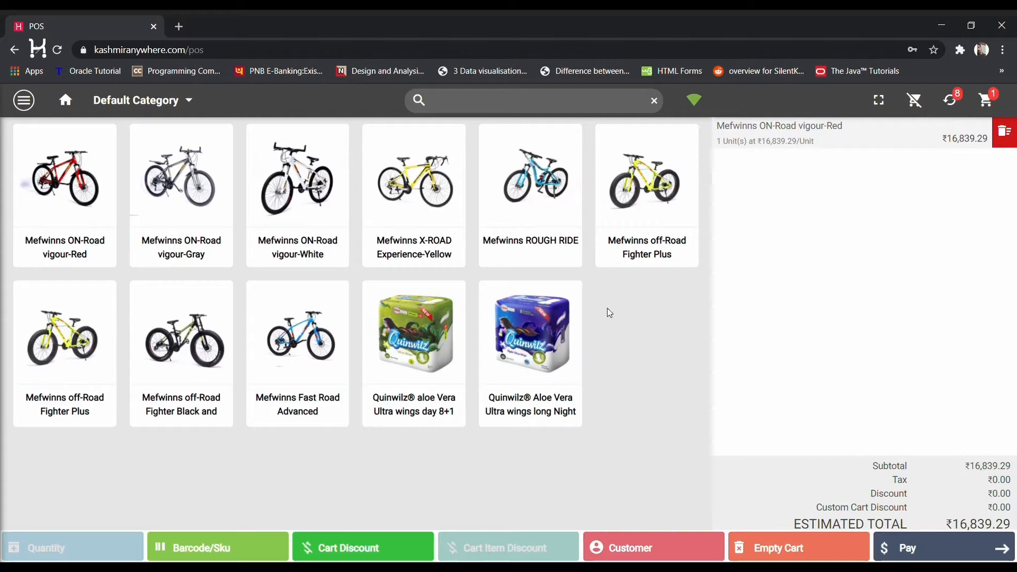
click(526, 324)
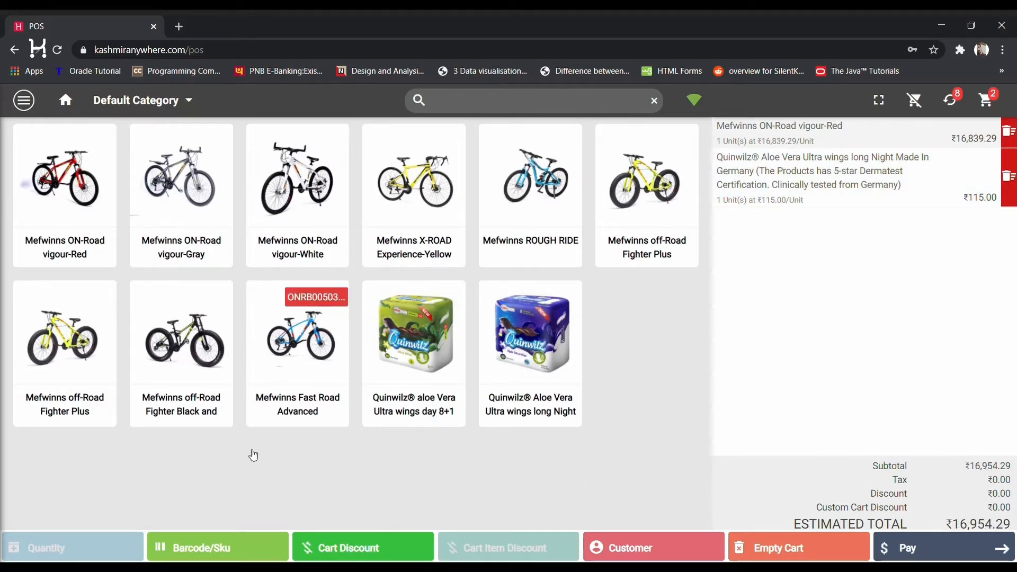
click(202, 554)
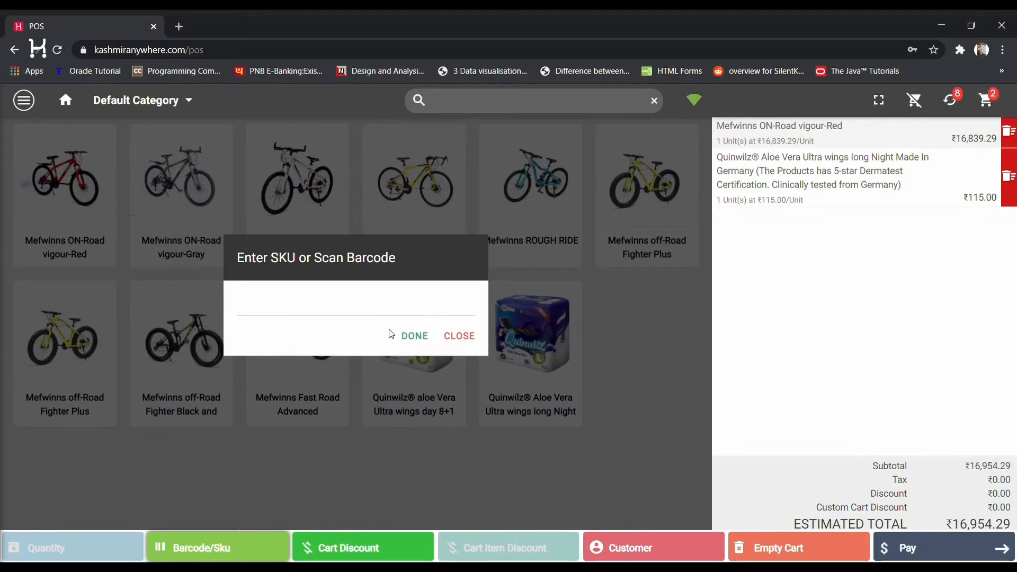
click(465, 339)
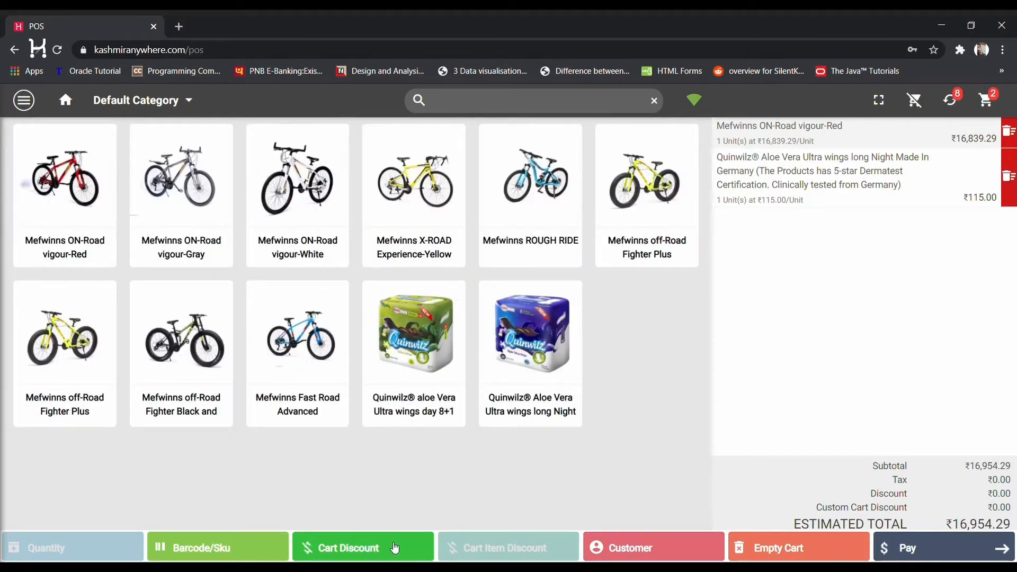
Apply a fixed ₹954.29 Cart Discount to the order
click(393, 546)
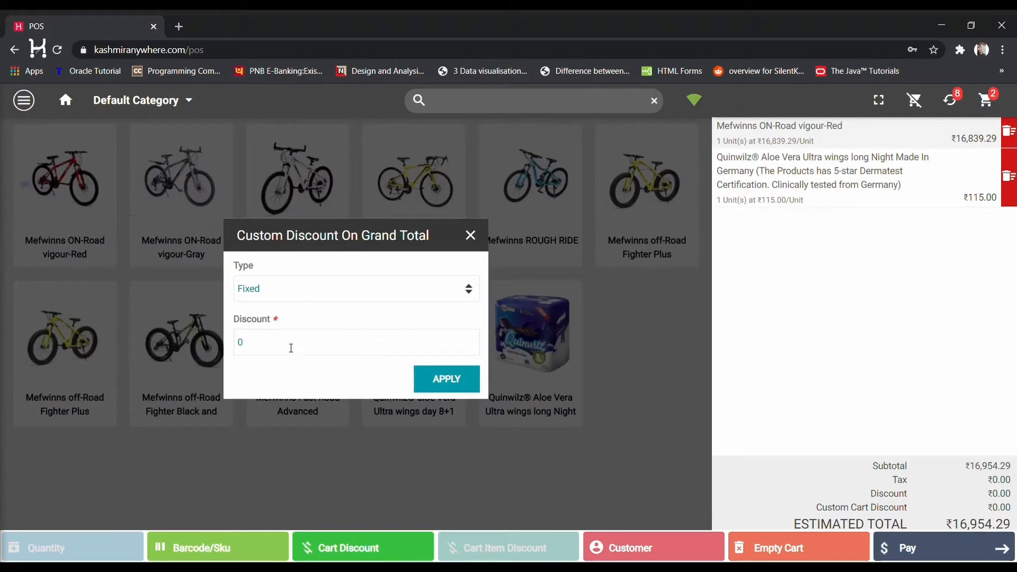
drag(290, 348, 147, 354)
text(954.29)
click(436, 379)
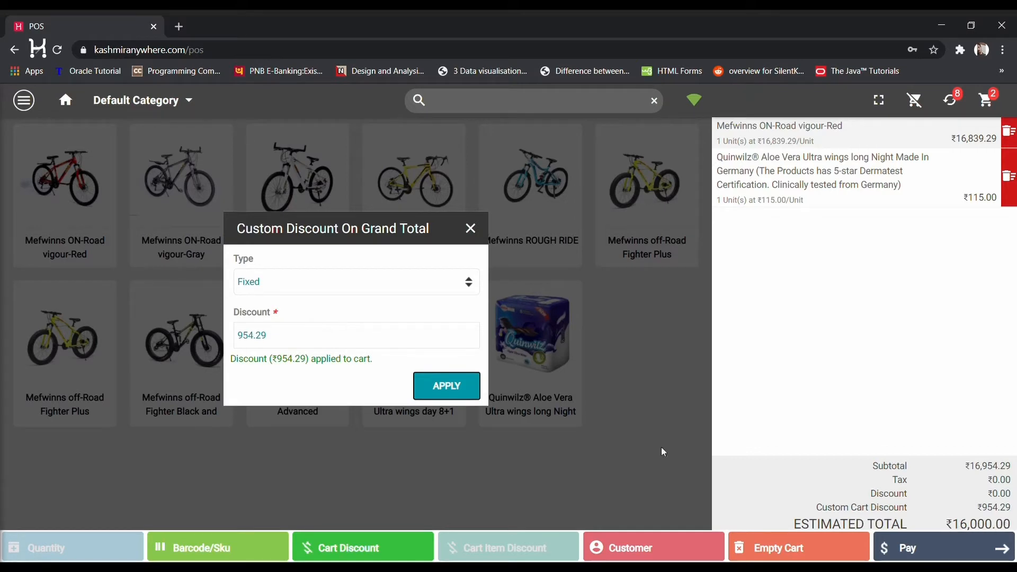
Change the cart discount to Percentage type at 10%, bringing the total to ₹15,258.86
click(468, 282)
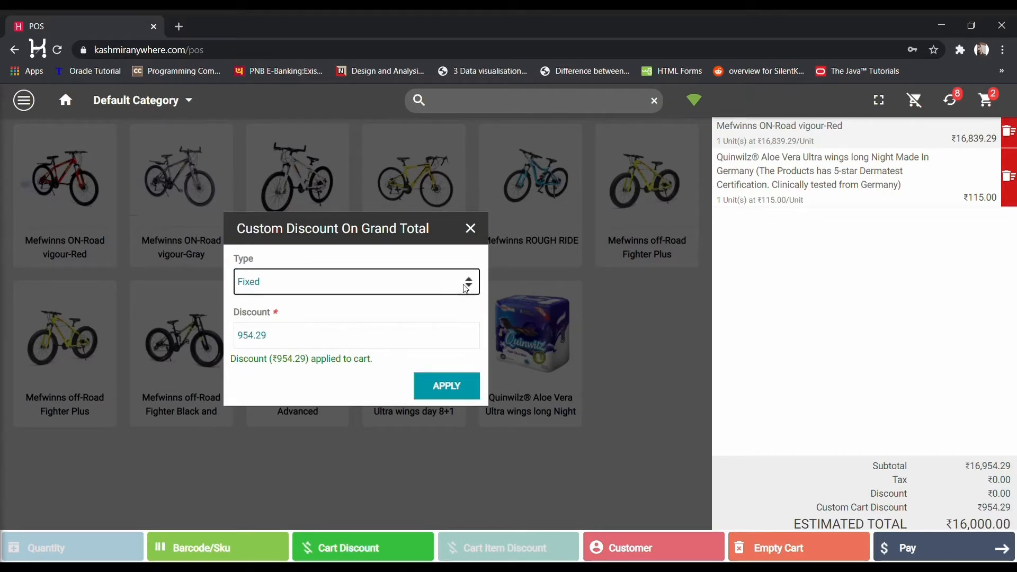
click(374, 316)
click(277, 339)
drag(277, 339, 203, 347)
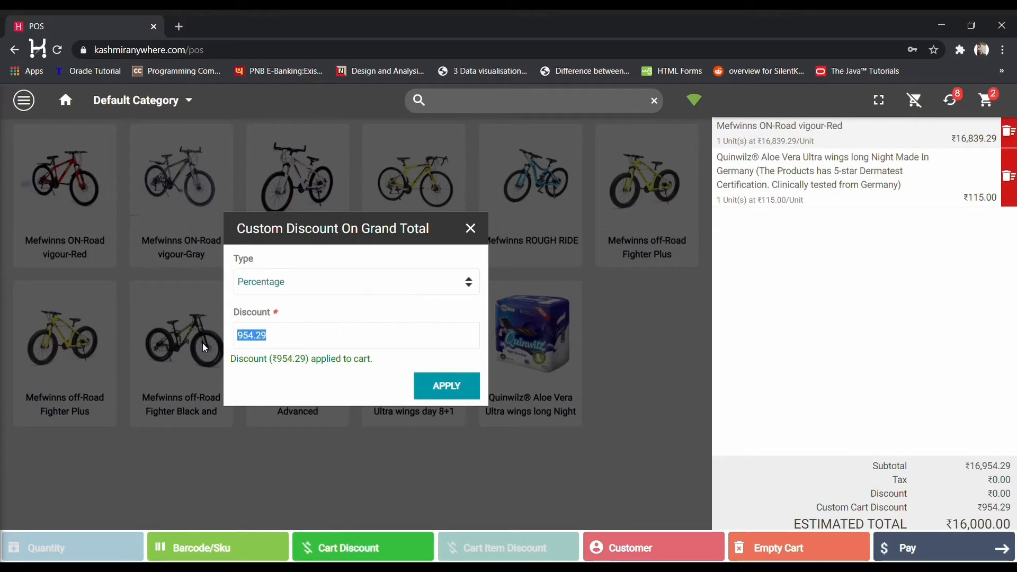
text(10)
click(445, 386)
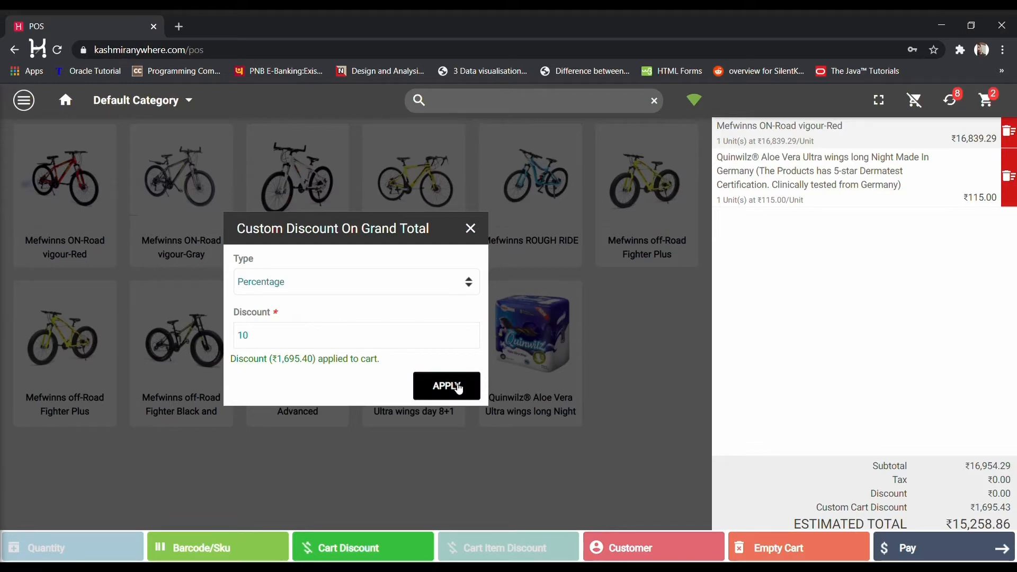
click(469, 228)
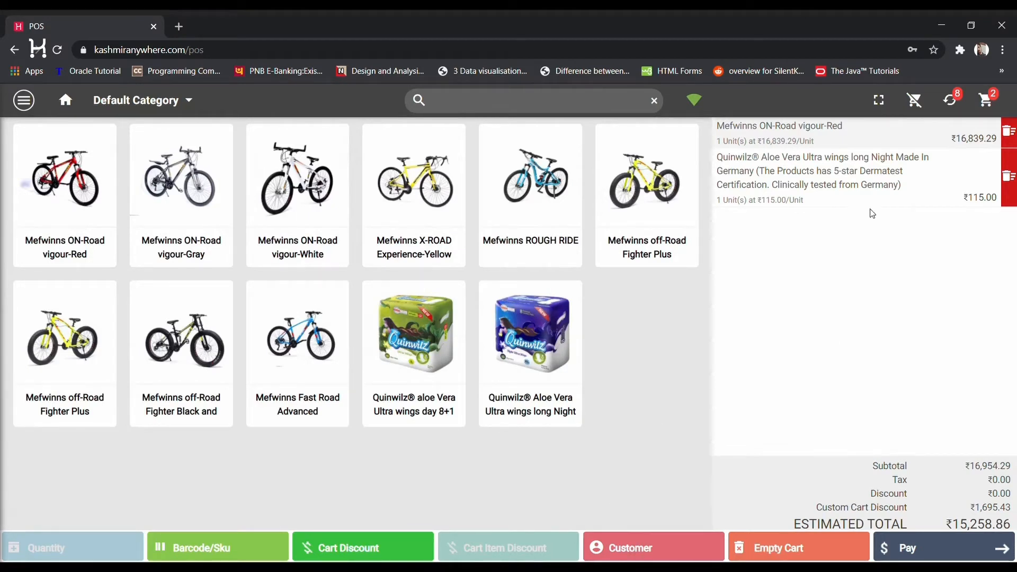
Empty the cart, add the Mefwinns off-Road Fighter Plus, and bring up Add New Customer
click(788, 559)
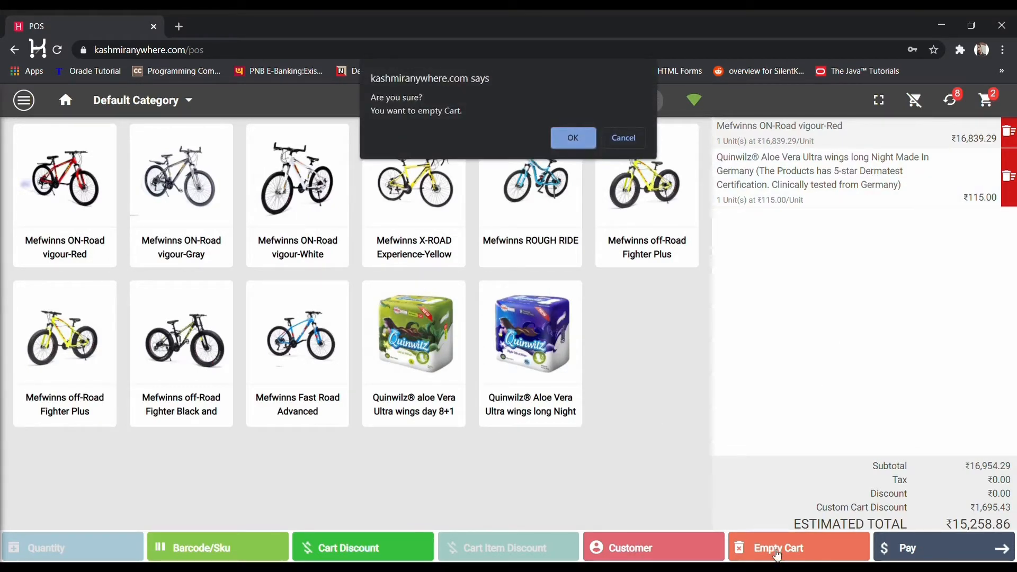
click(573, 139)
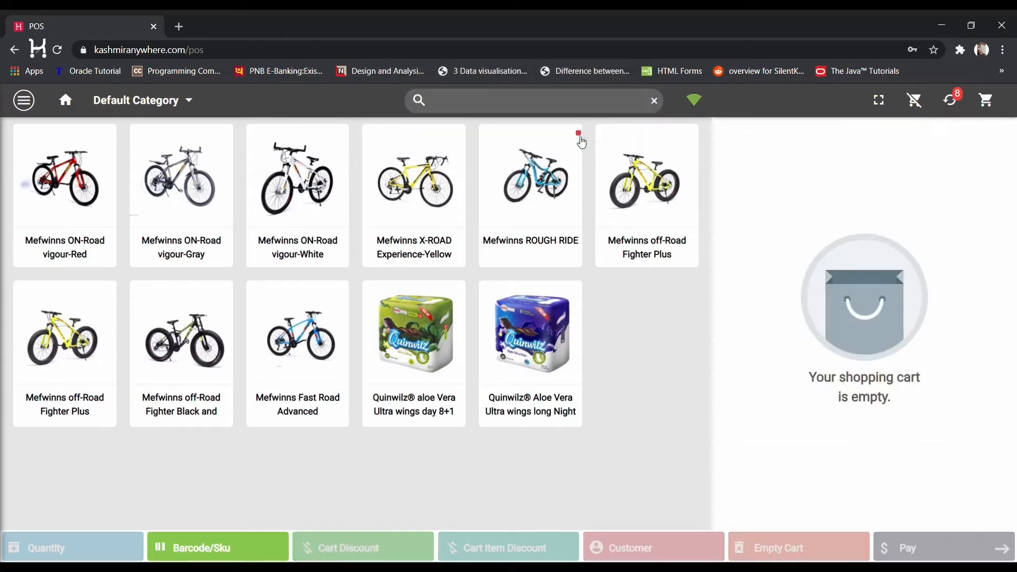
click(686, 182)
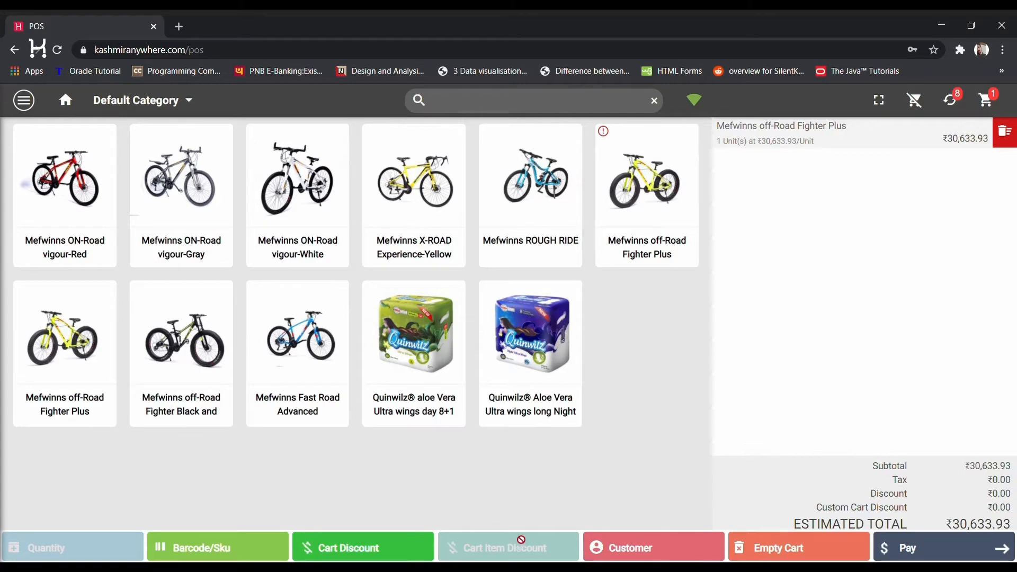
click(620, 548)
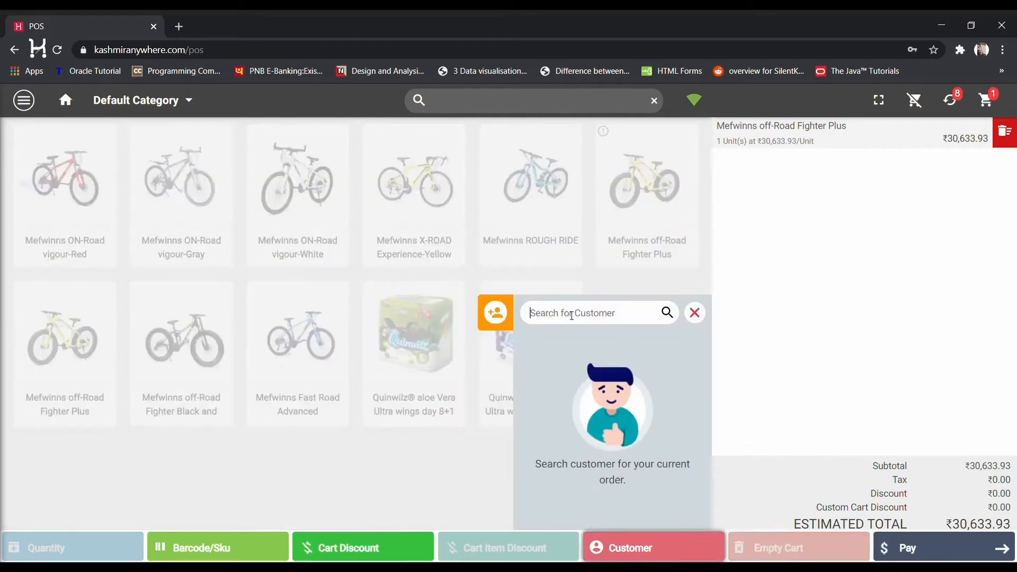
click(494, 314)
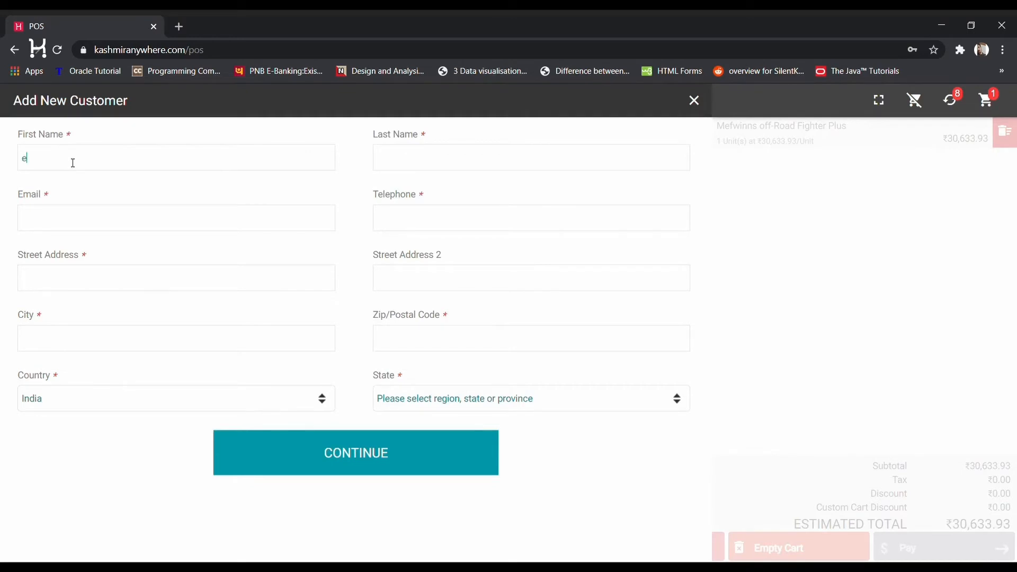
Fill in the new customer's first and last name, e-mail and telephone number
text(example)
click(398, 164)
text(example)
click(265, 229)
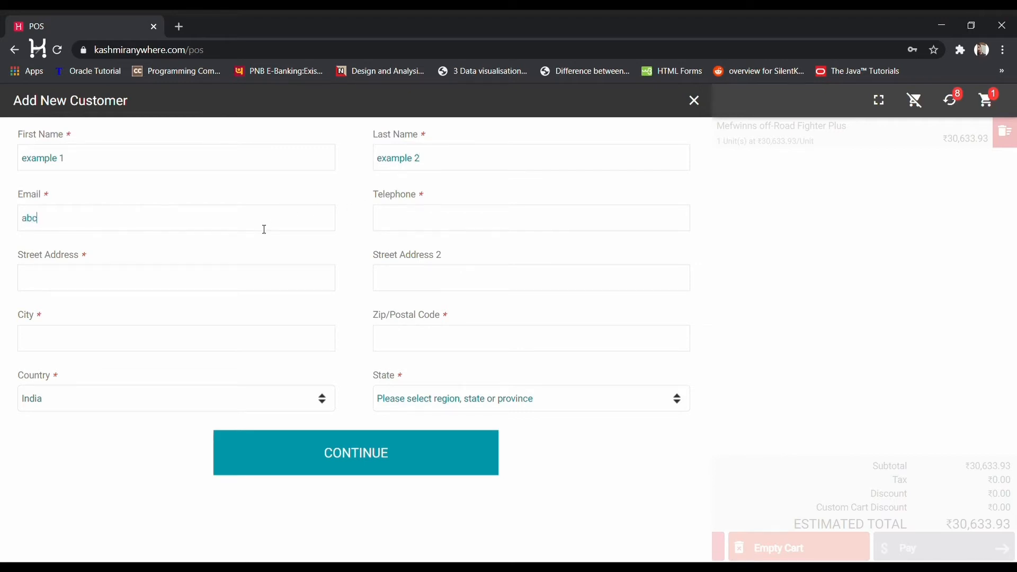
click(423, 223)
text(123456789)
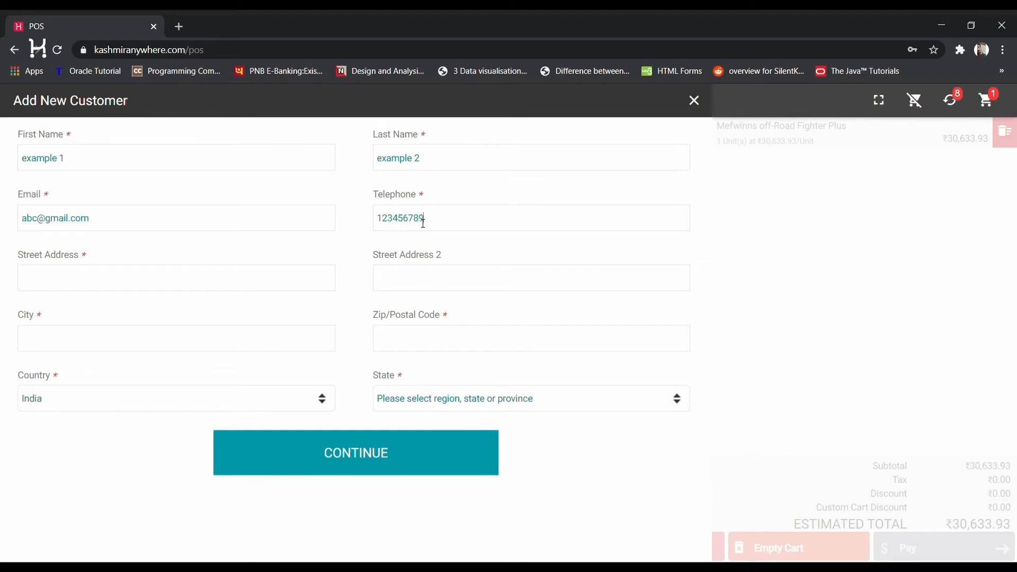
text(0)
text(abc)
Enter city Srinagar, the postal code and state Jammu and Kashmir, then continue to checkout
click(132, 339)
text(Srinaga)
click(59, 398)
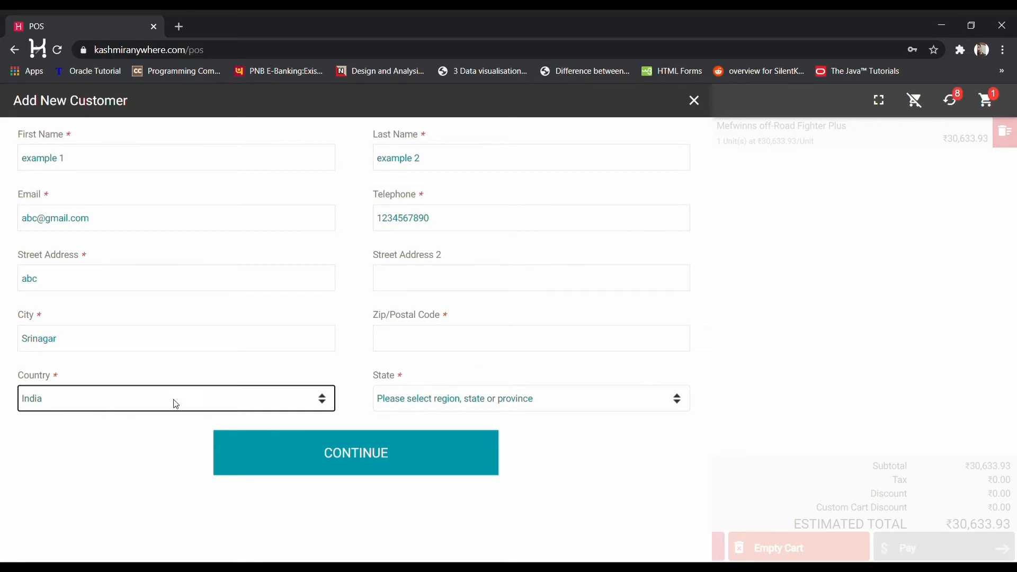
click(440, 343)
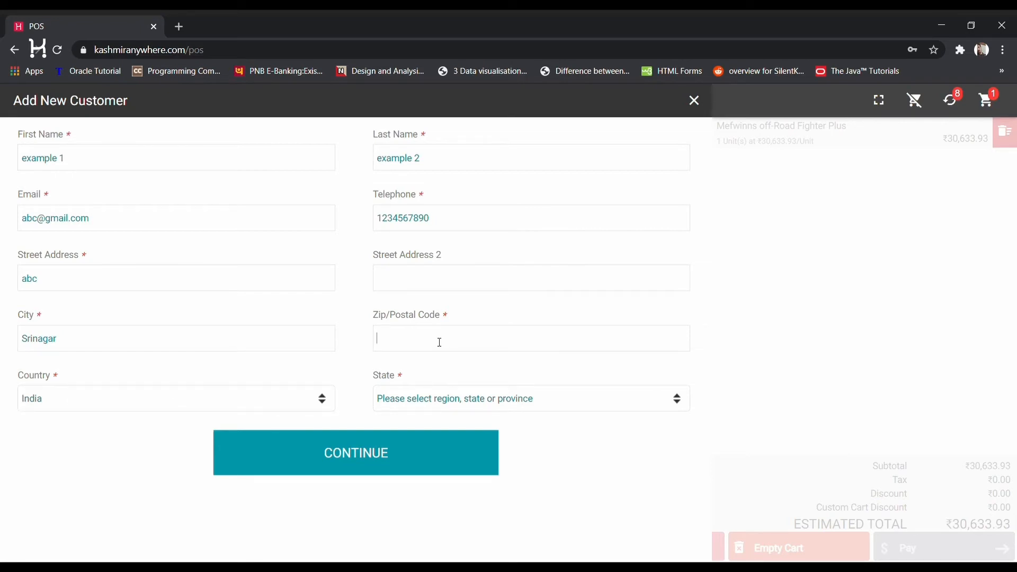
text(190001)
click(445, 406)
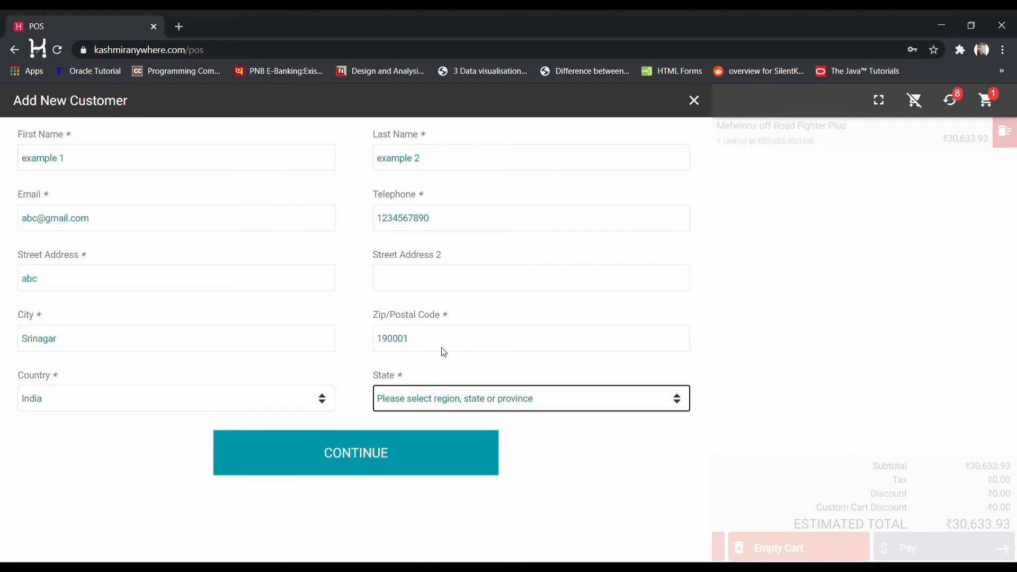
click(452, 338)
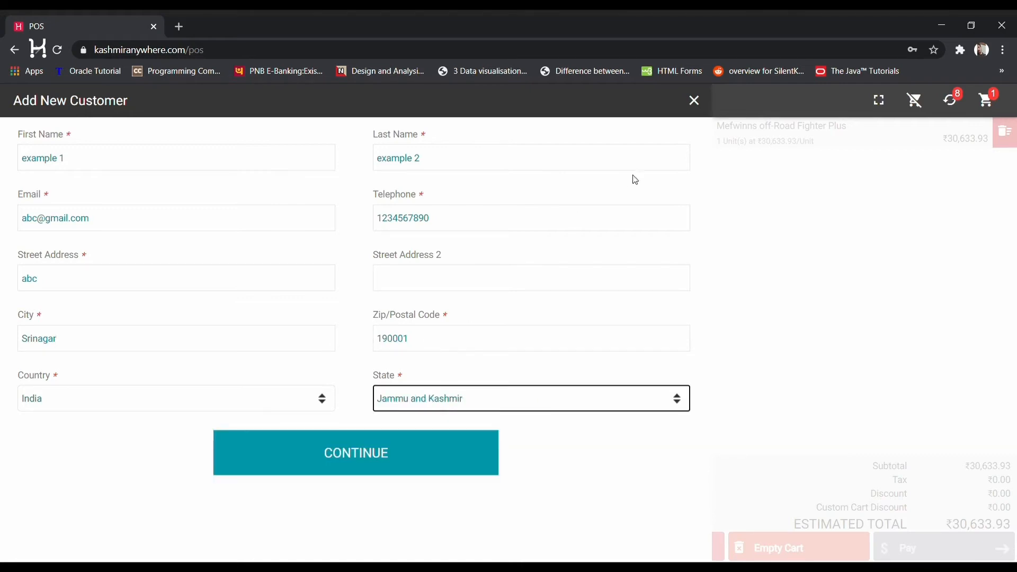
click(368, 452)
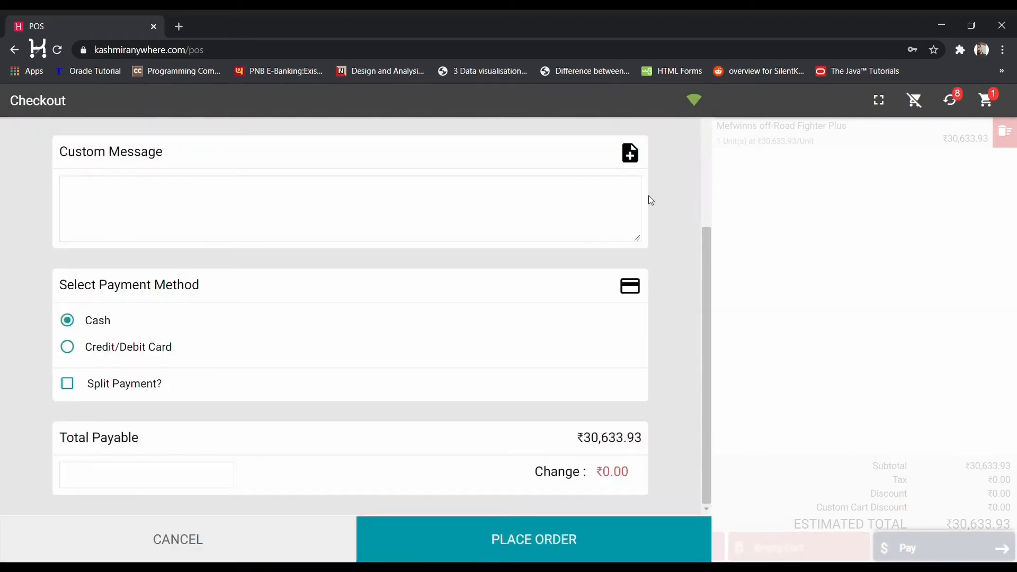
Try the Credit/Debit Card and Split Payment options on the checkout page
scroll(381, 220, up, 4)
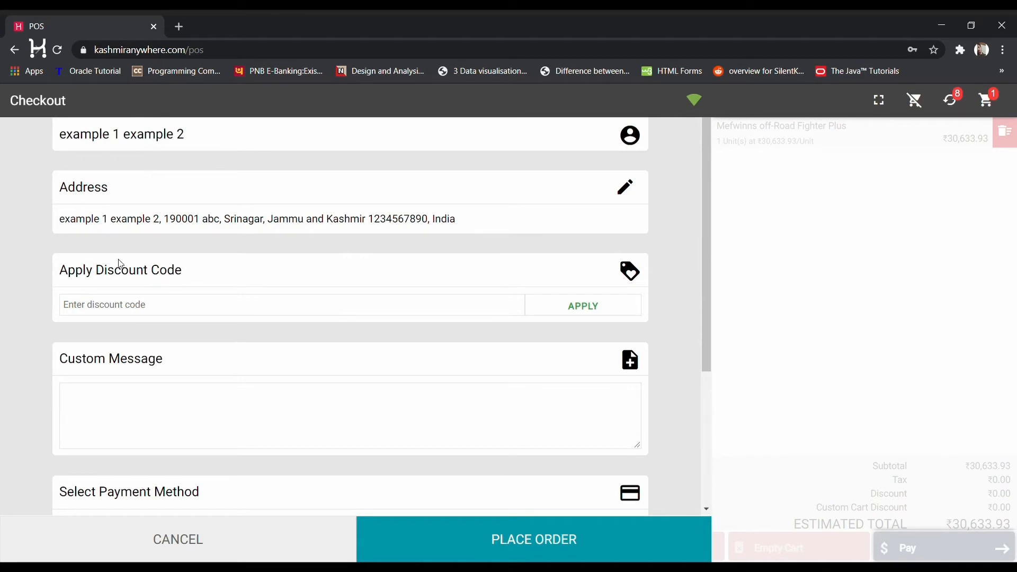
scroll(130, 403, down, 1)
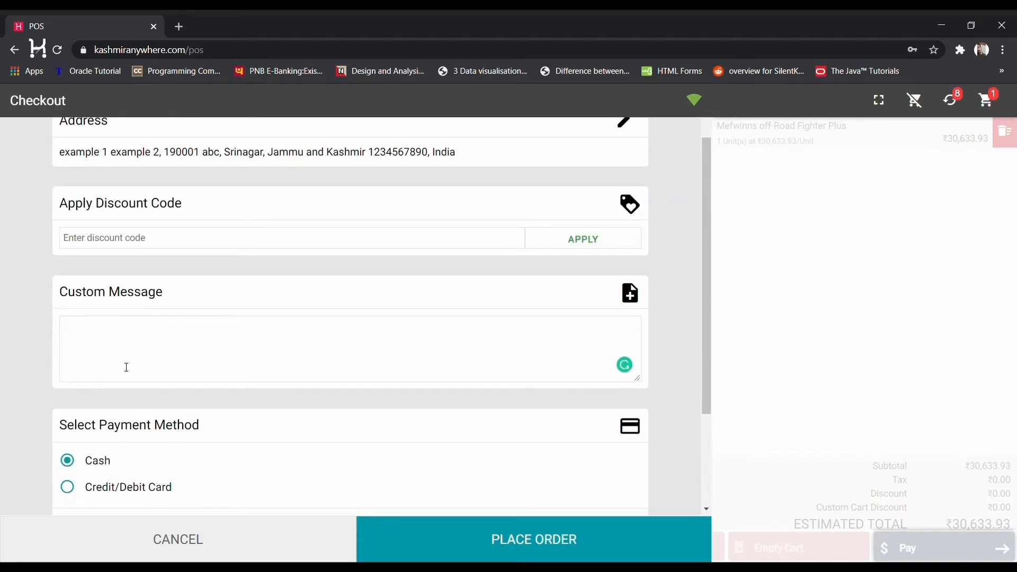
scroll(126, 367, down, 1)
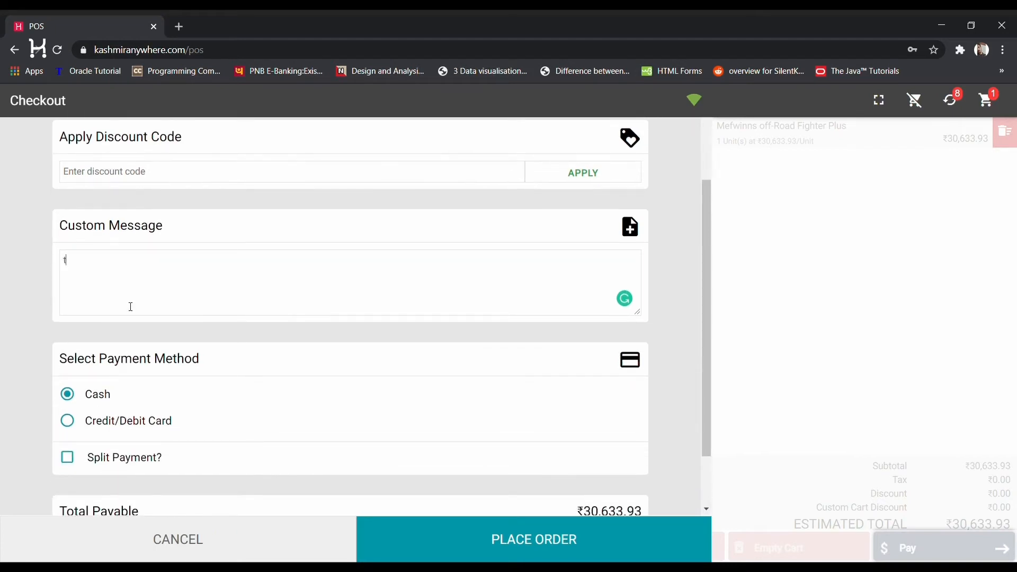
text(here)
scroll(131, 307, down, 1)
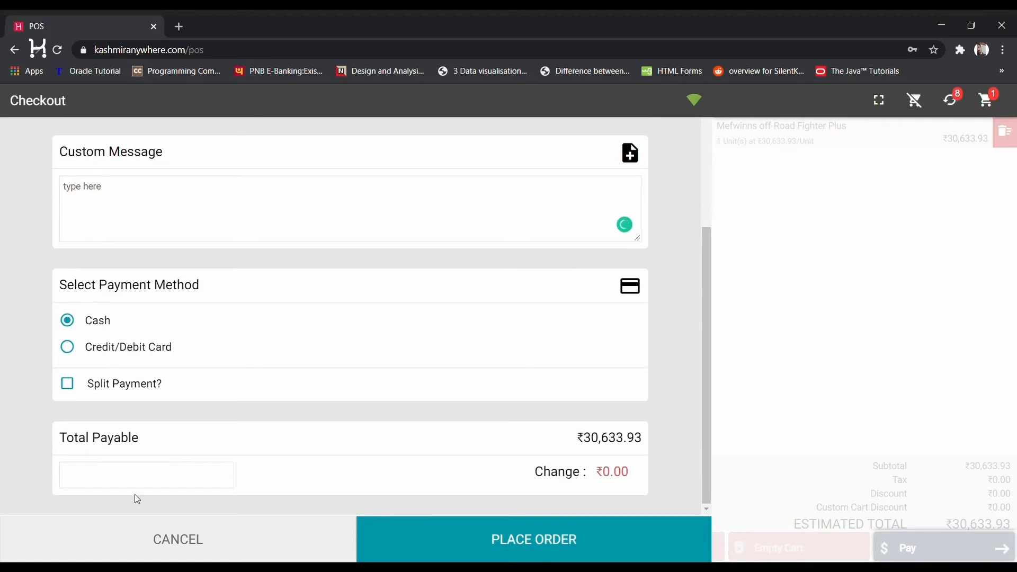
click(71, 344)
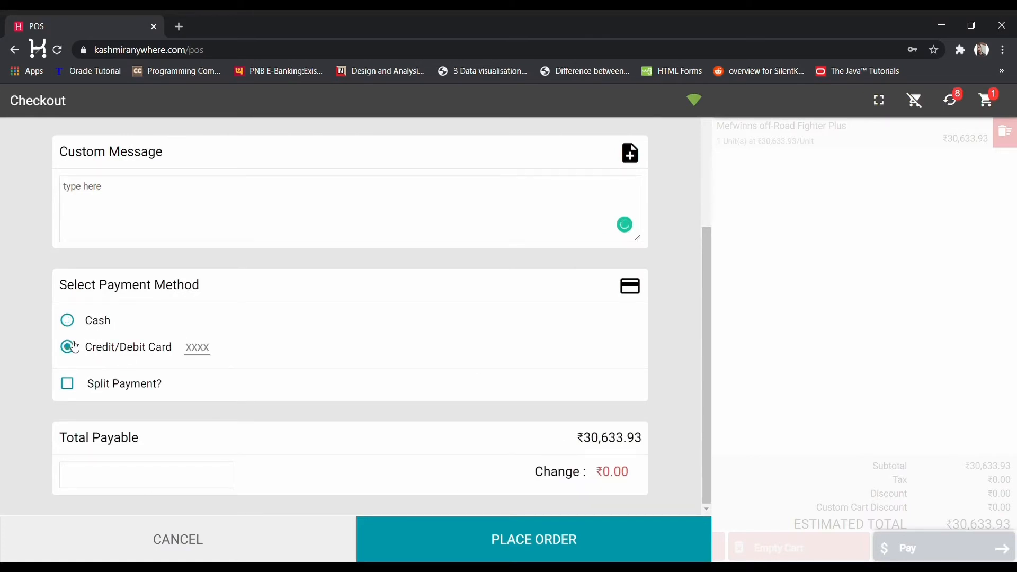
click(67, 384)
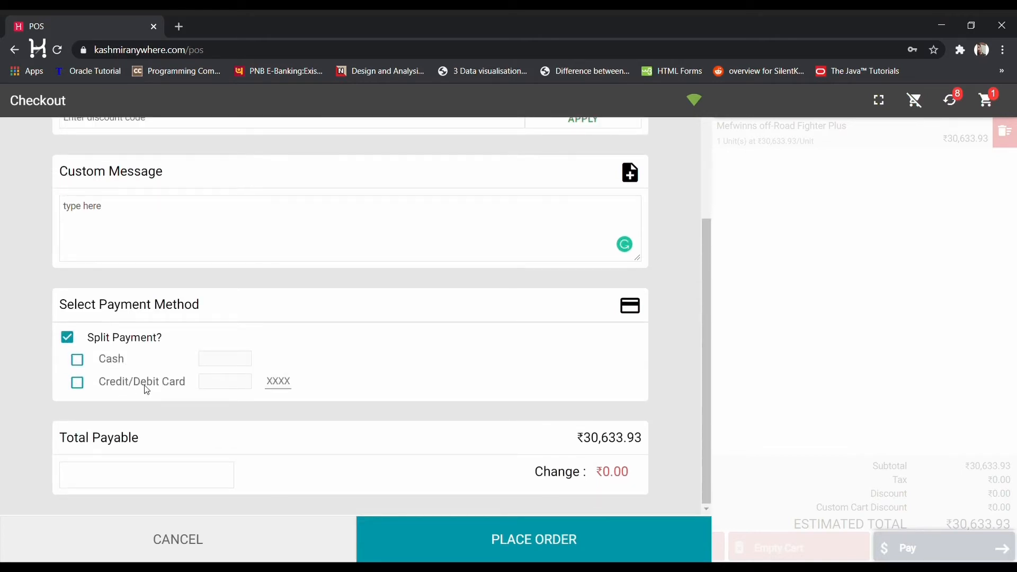
click(67, 338)
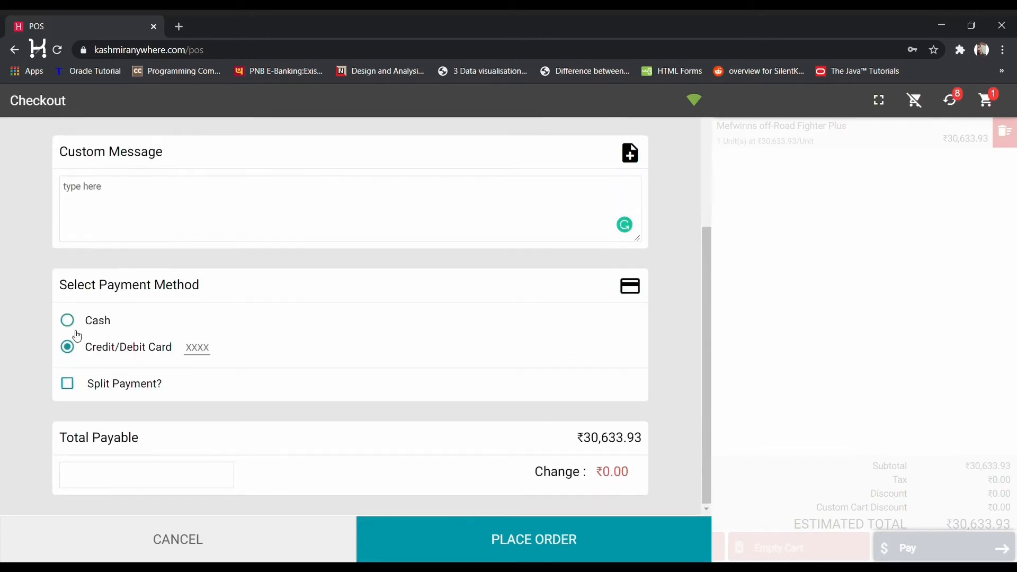
Switch back to Cash and enter 30633.93 as the amount tendered
click(73, 324)
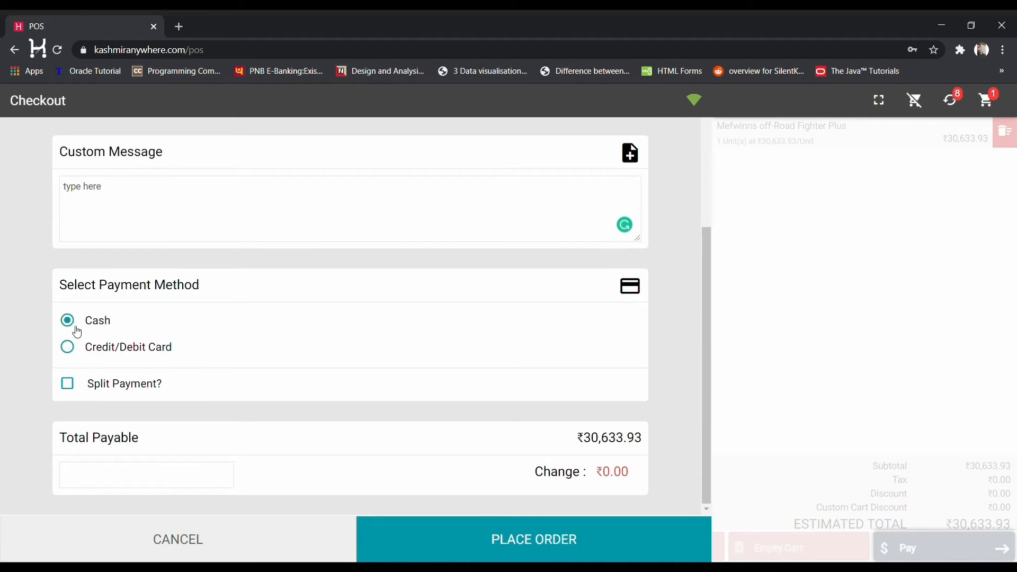
click(124, 475)
text(30)
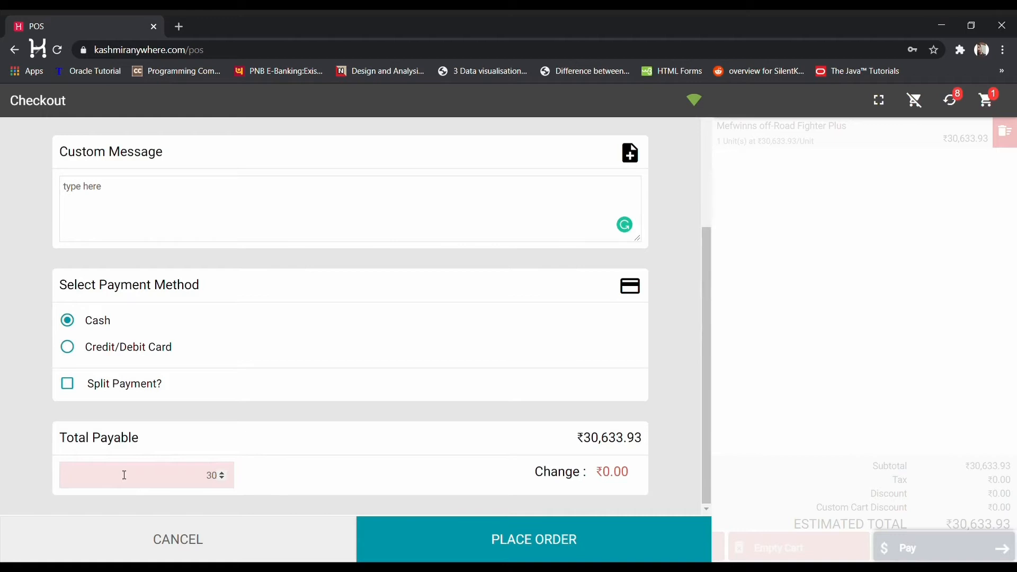
text(633.93)
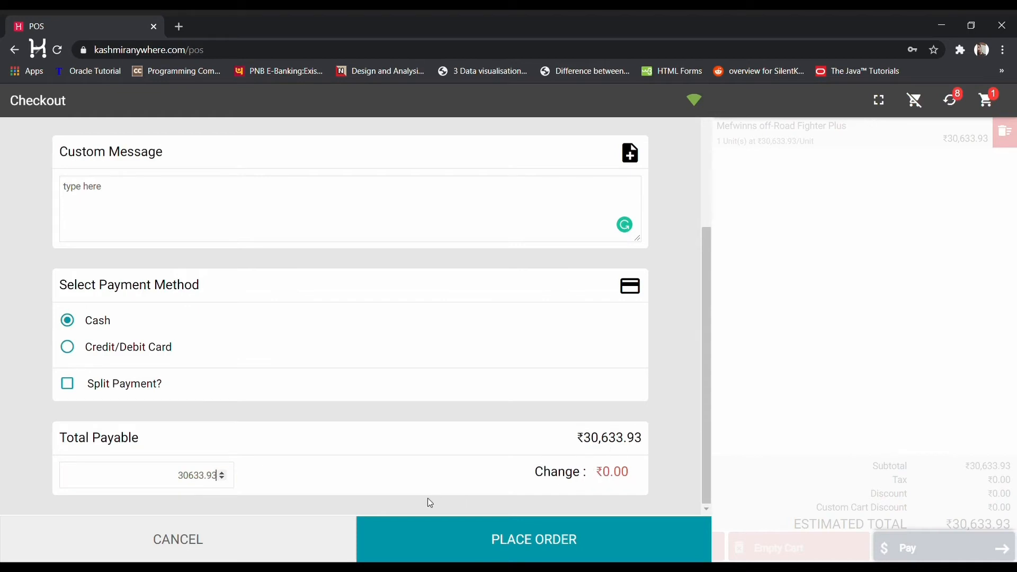
Place the ₹30,633.93 Fighter Plus cash order and start the next order
click(525, 544)
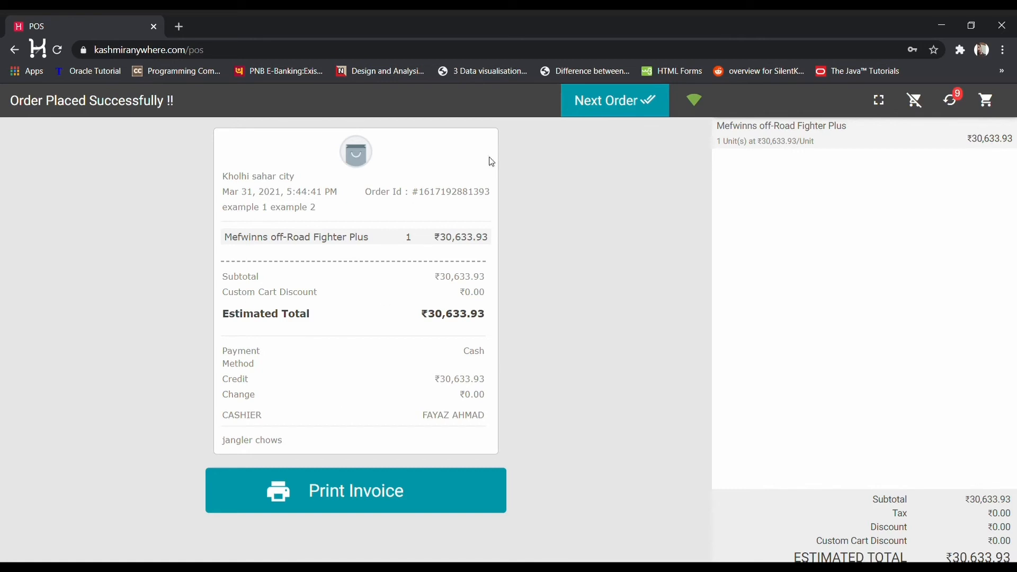
click(593, 112)
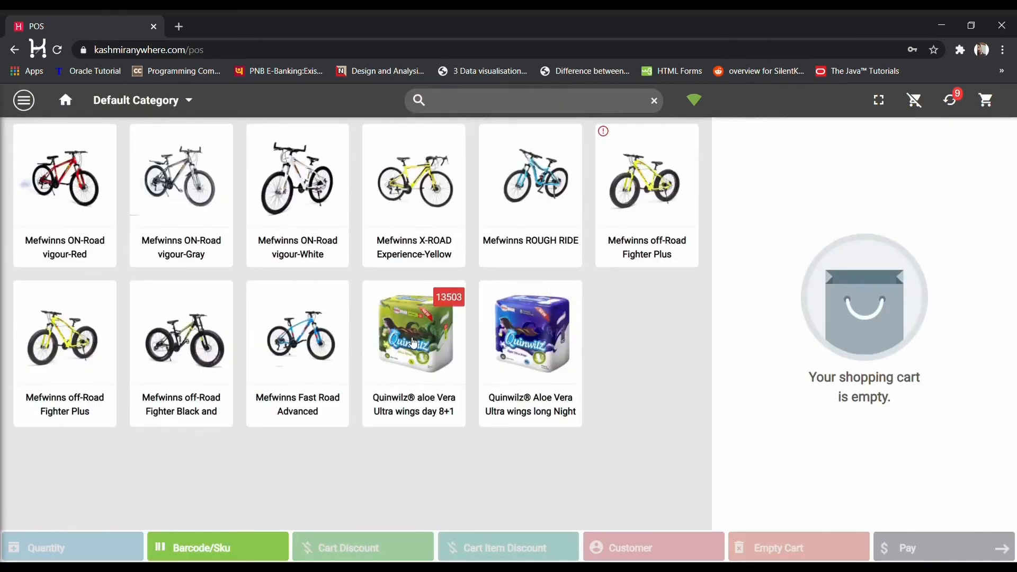
Add three packs of Quinwilz aloe Vera Ultra wings day 8+1 to the cart
click(415, 337)
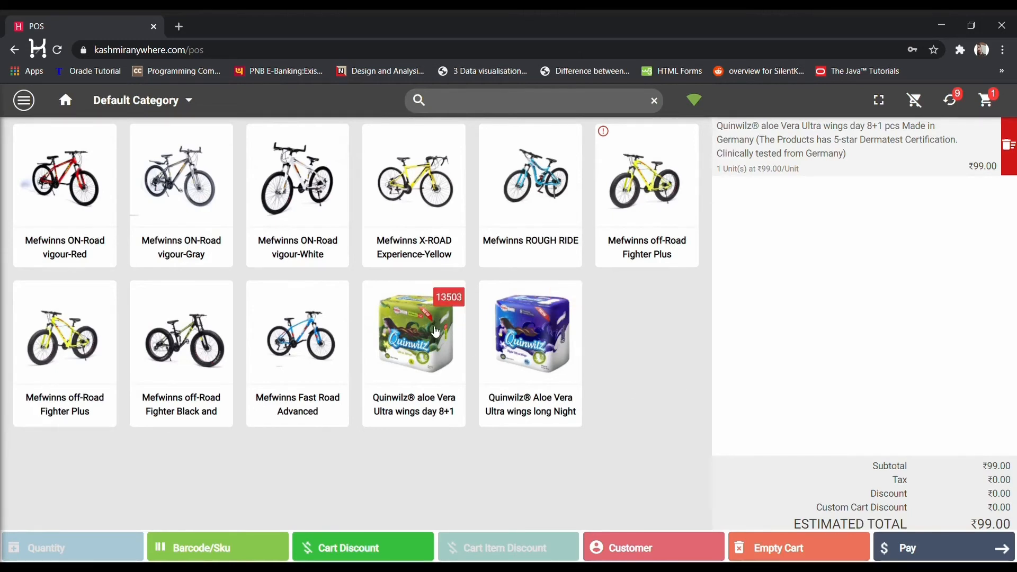
click(435, 332)
click(435, 332)
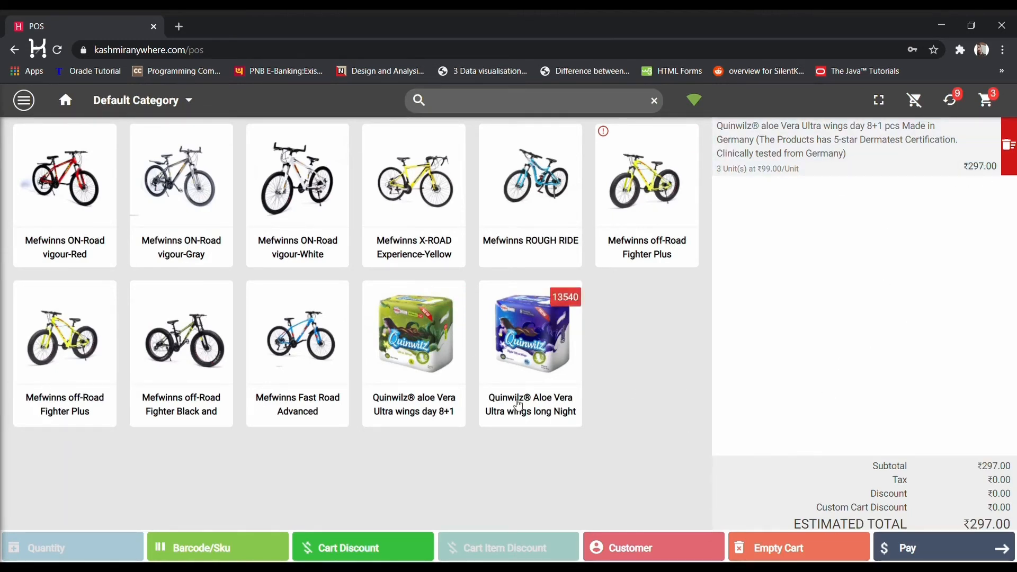
Search for and attach the previously created customer, then go to checkout
click(662, 550)
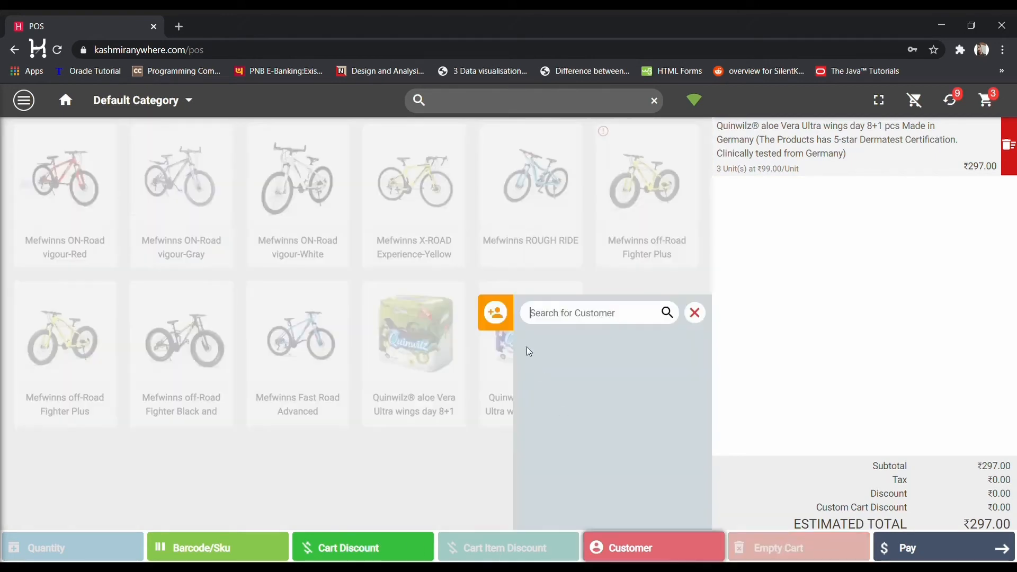
text(example)
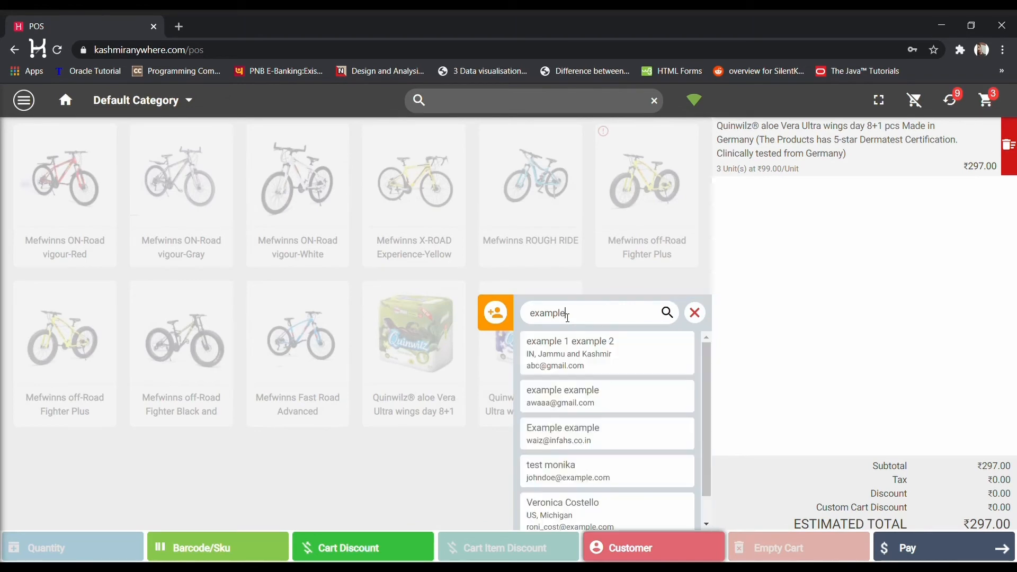
click(580, 347)
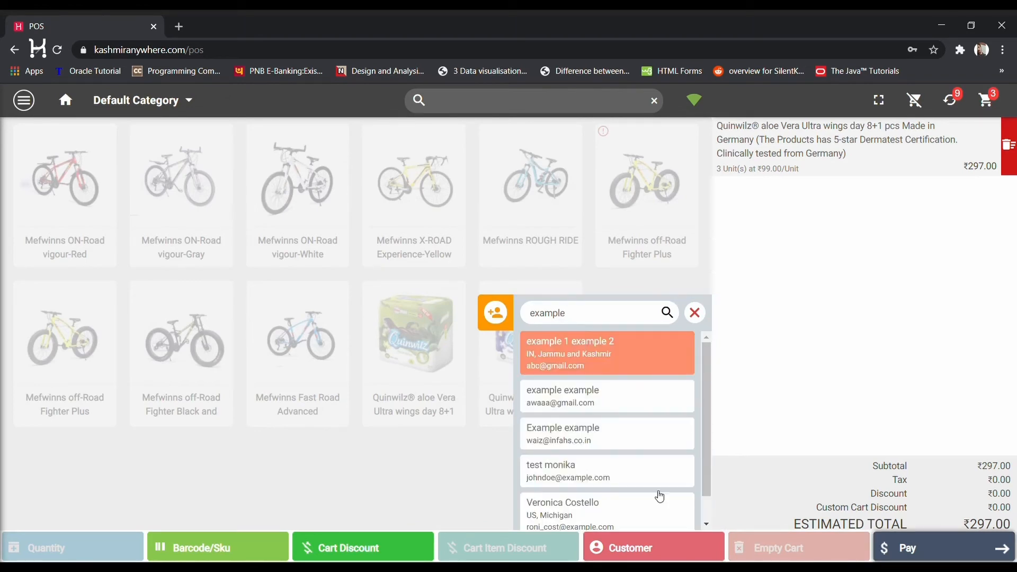
click(920, 559)
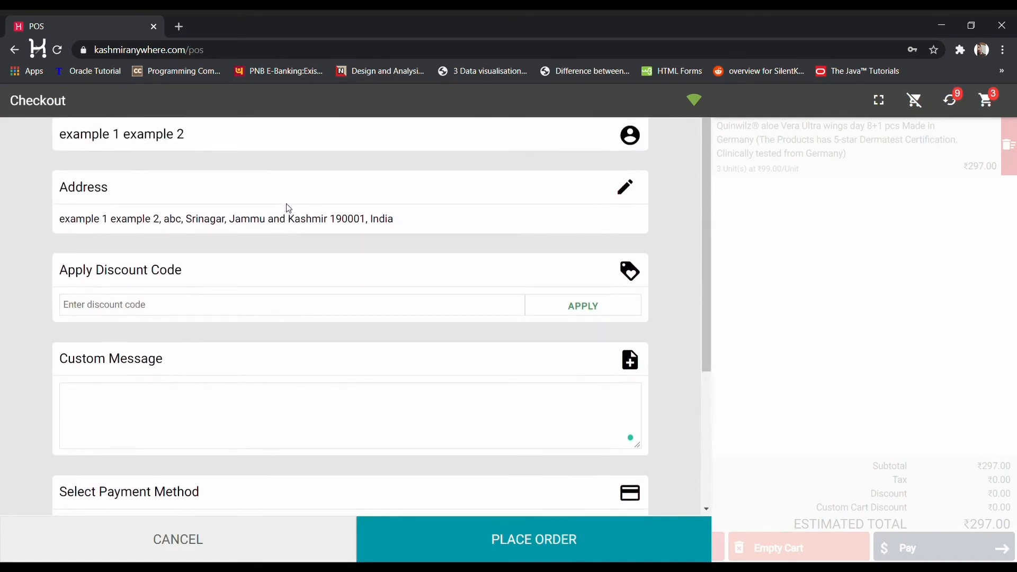
Enter 297 as the cash amount, place the ₹297 order, and start a new order
scroll(289, 285, down, 4)
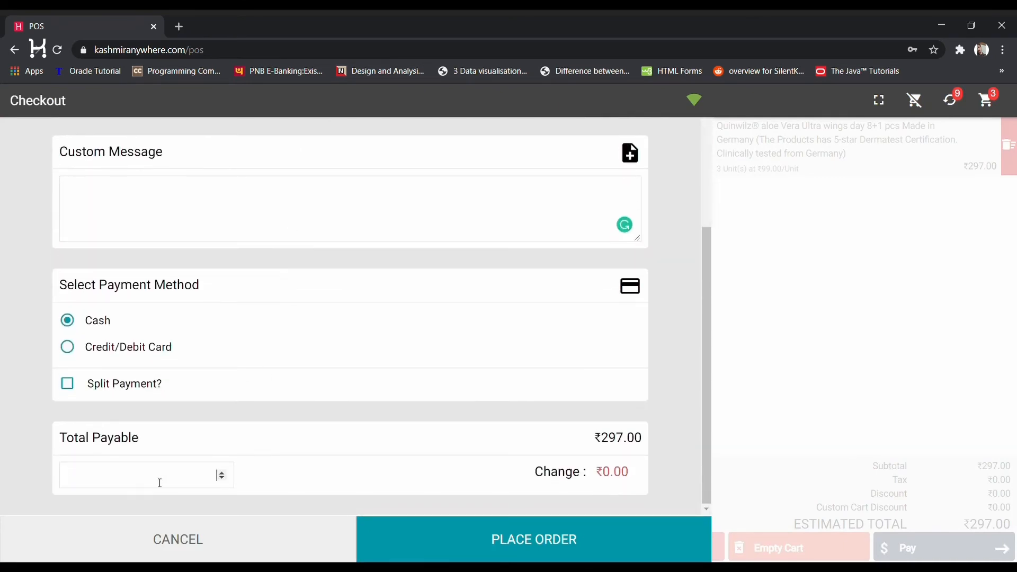
text(297)
click(533, 539)
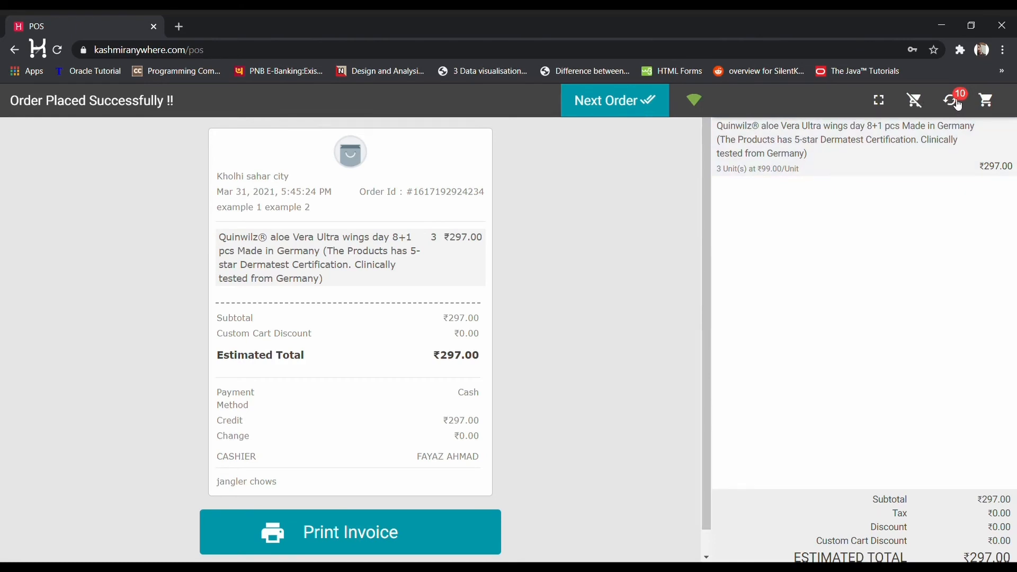
click(632, 109)
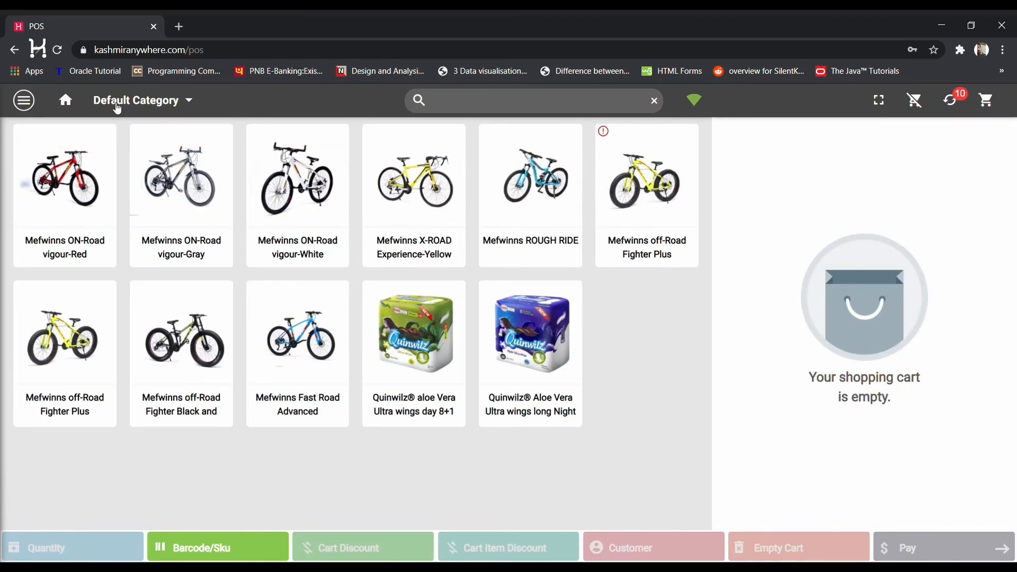
Close the category list unchanged and view the order history
click(120, 102)
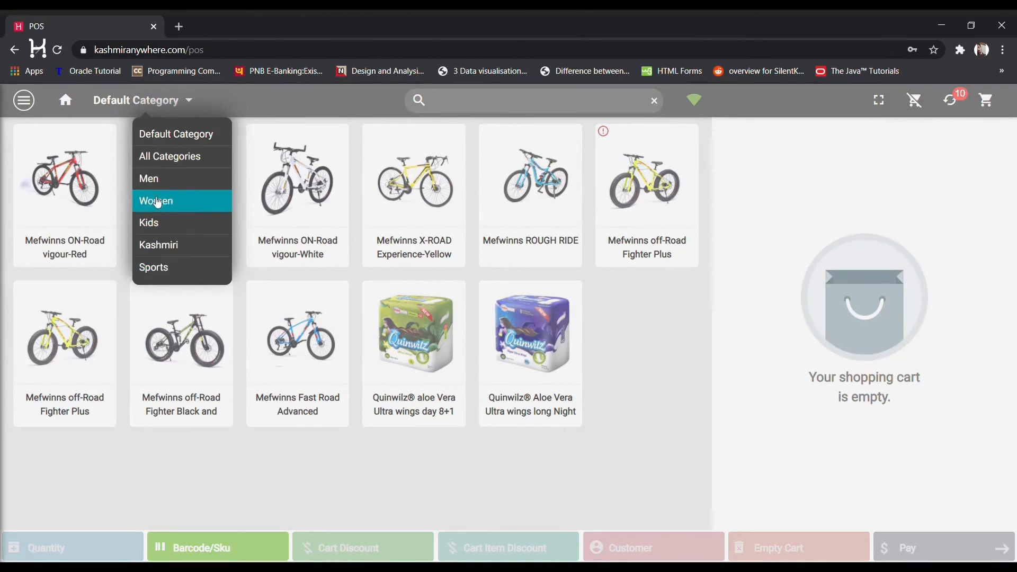
click(114, 107)
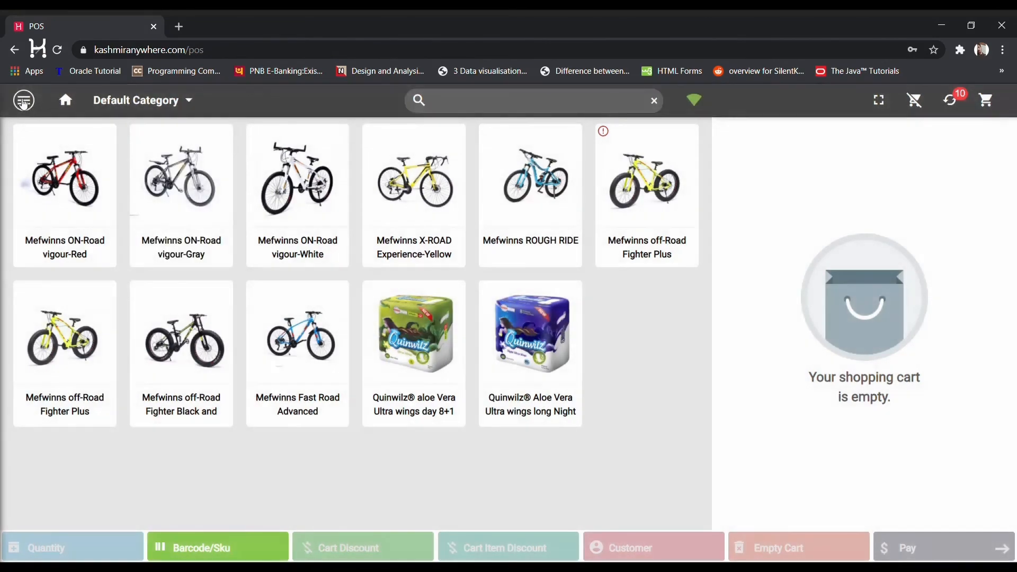
click(22, 100)
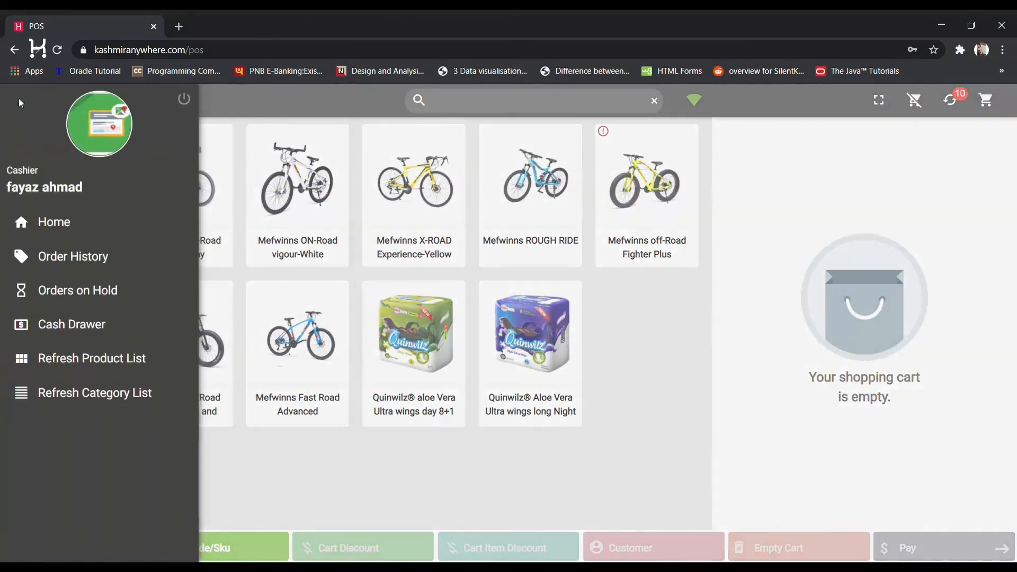
click(73, 258)
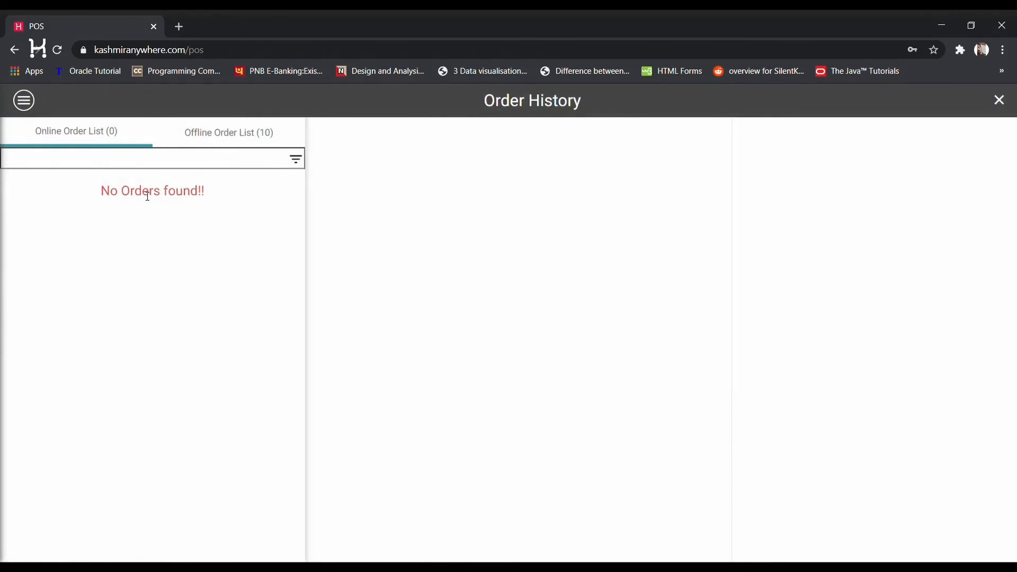
Check the cash drawer balances (closing ₹30,930.93), then view the orders on hold
click(28, 105)
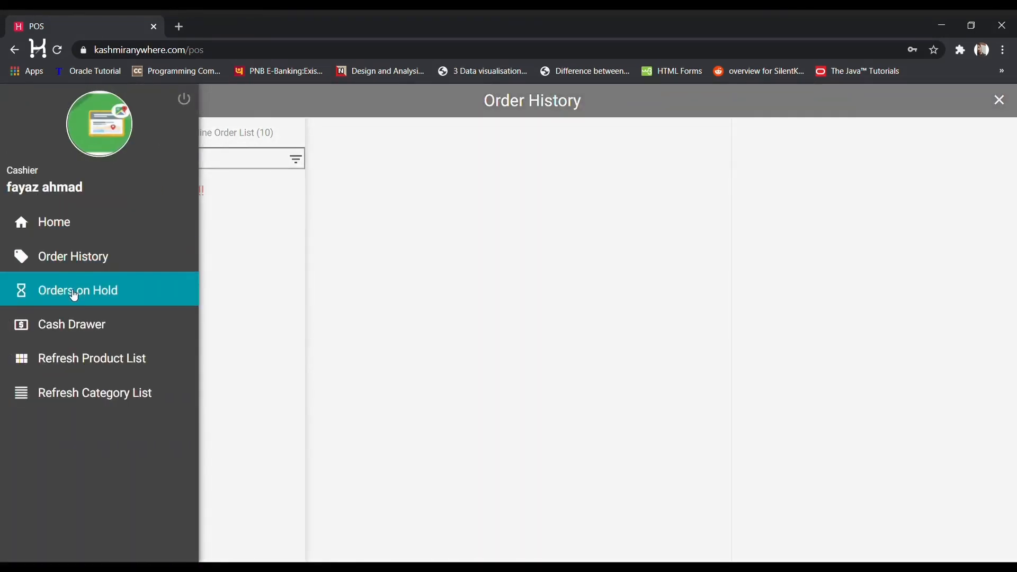
click(79, 326)
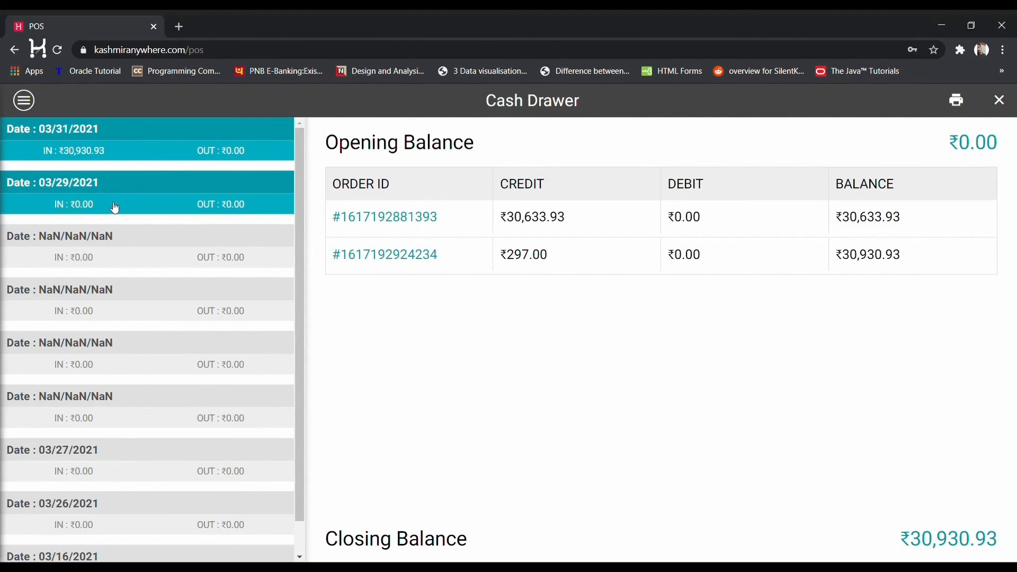
click(23, 108)
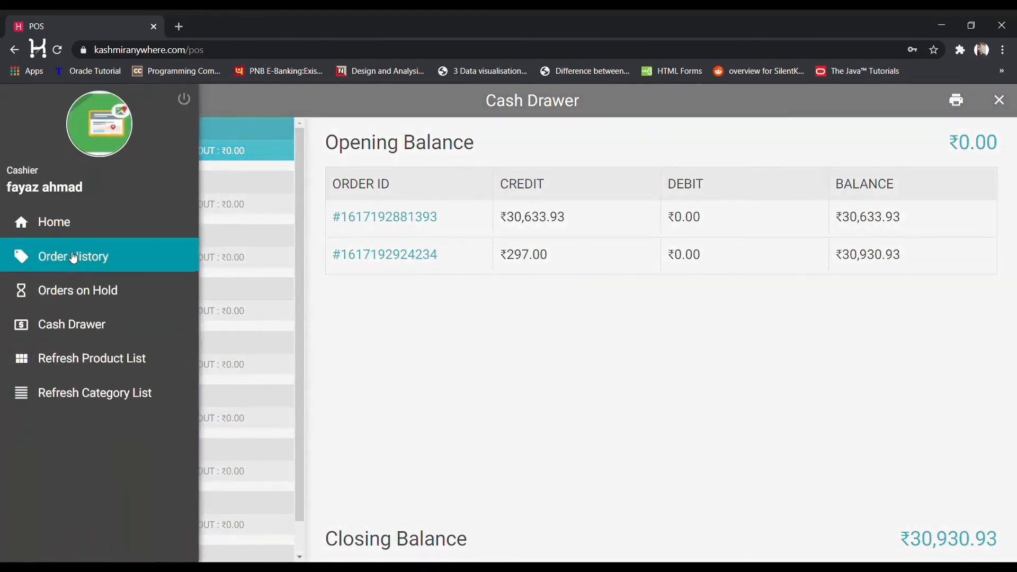
click(86, 304)
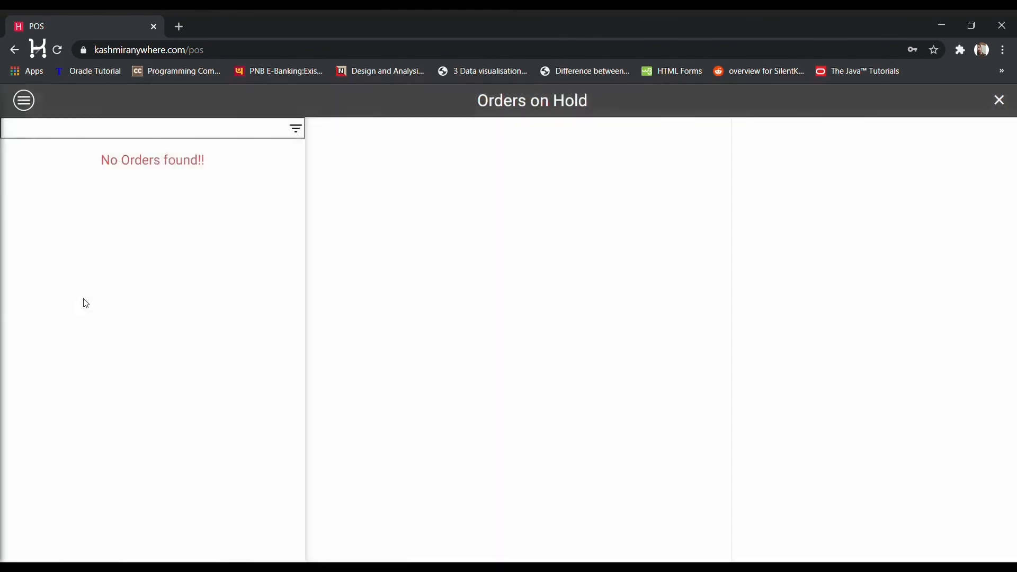
Start a Refresh Category List from the menu, then cancel the prompt
click(31, 102)
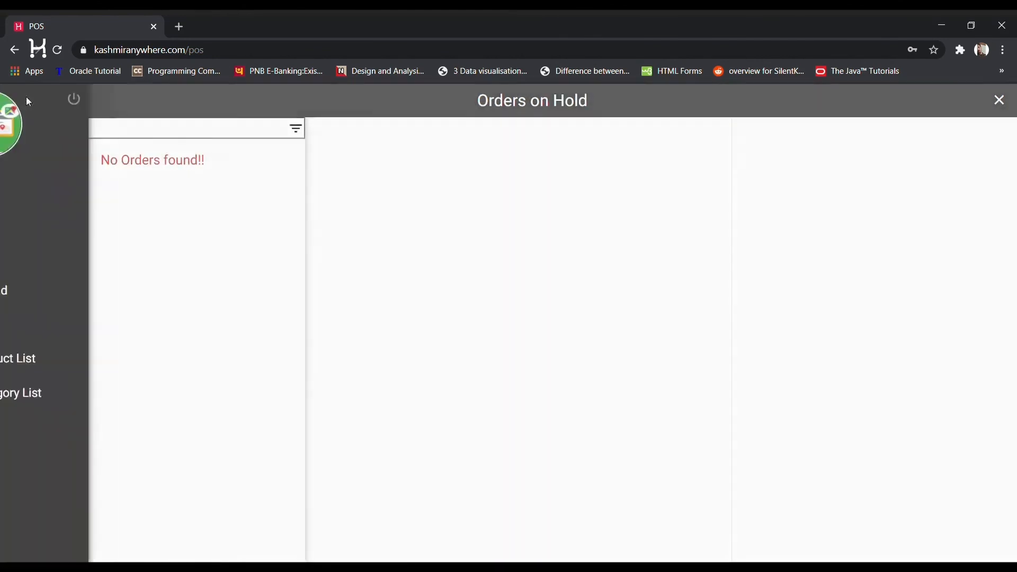
click(81, 390)
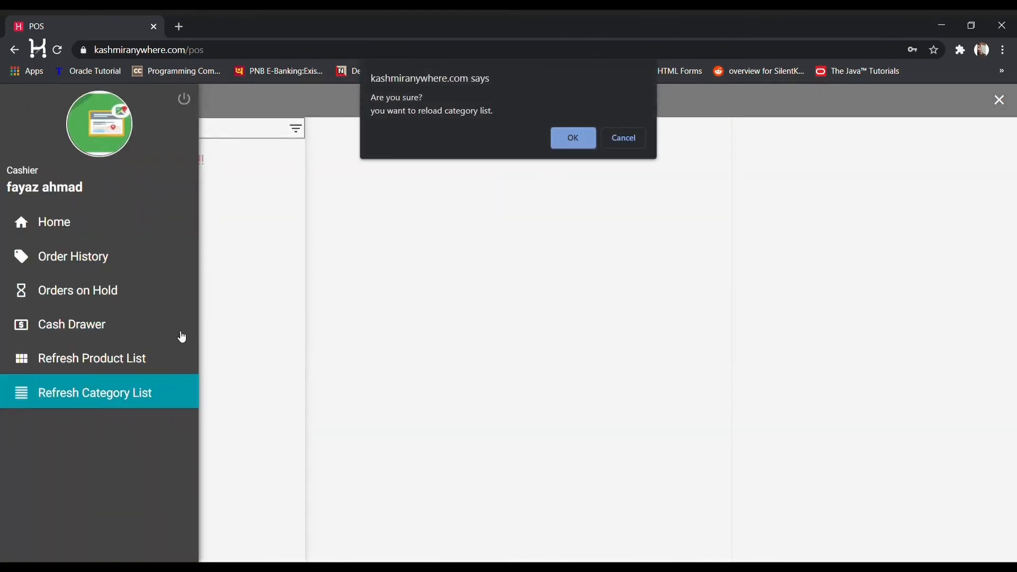
click(637, 137)
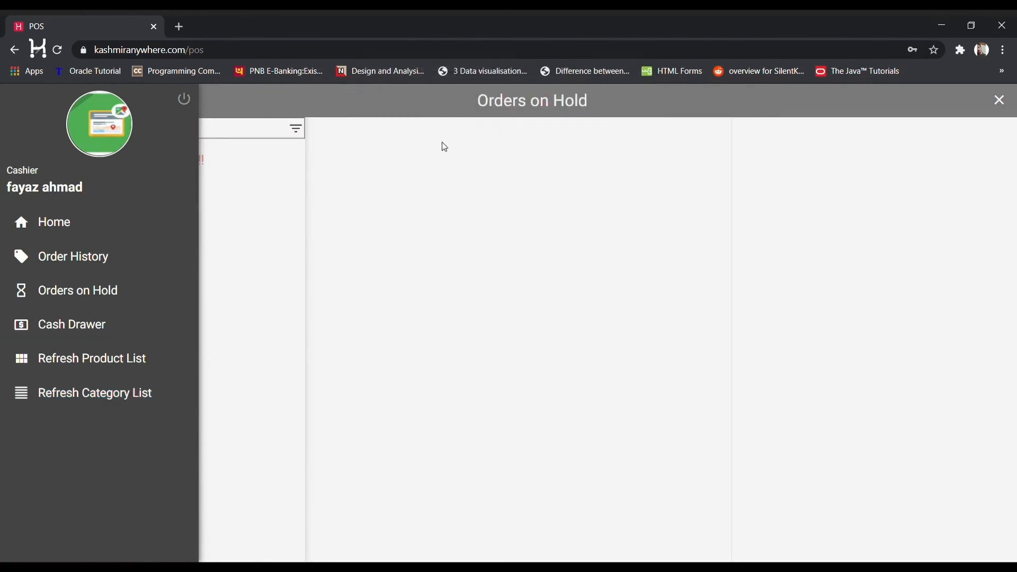
Sign the cashier out with the power icon to return to the Point Of Sale sign-in page
click(189, 99)
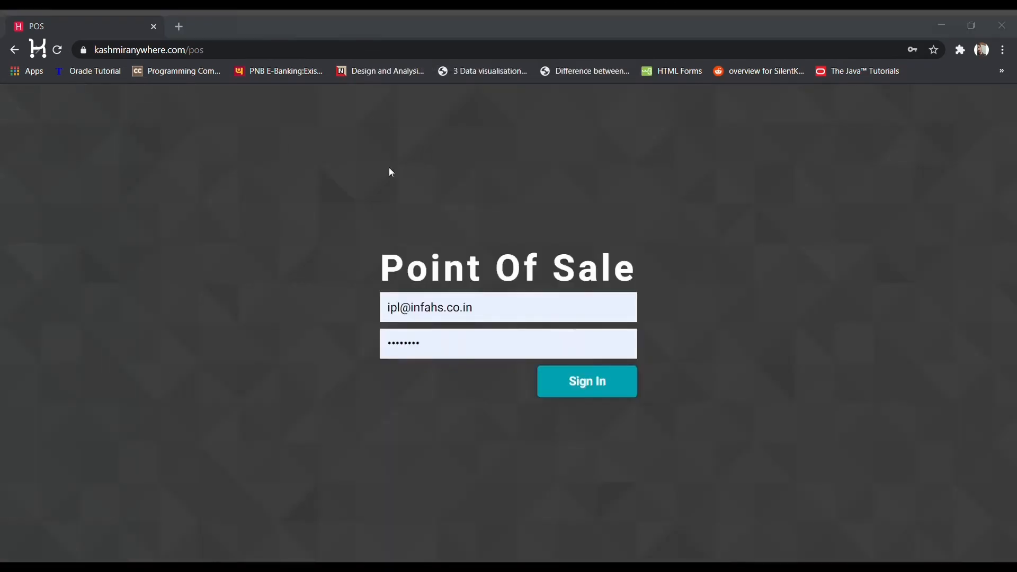